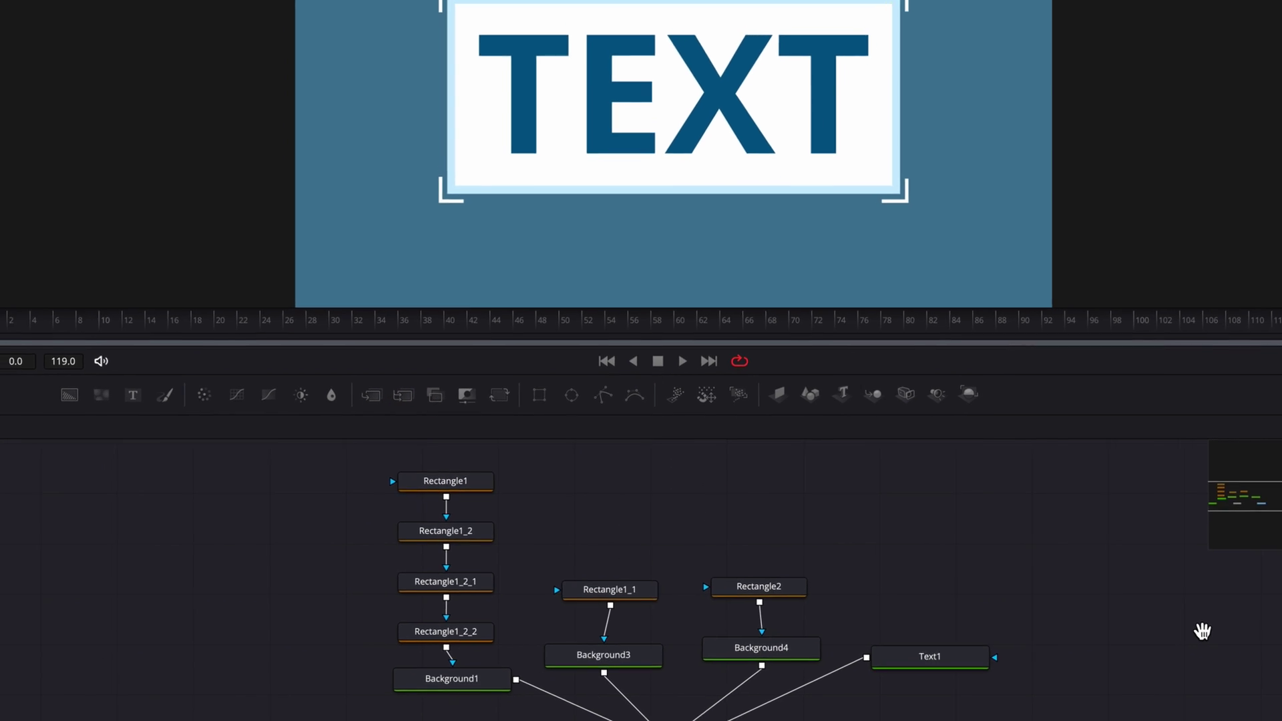
Pan to the chained Merge tree, view MediaOut1_1, then open MultiMerge1's layer settings
{"action": "left_click_drag", "start_coordinate": [1224, 637], "coordinate": [922, 619]}
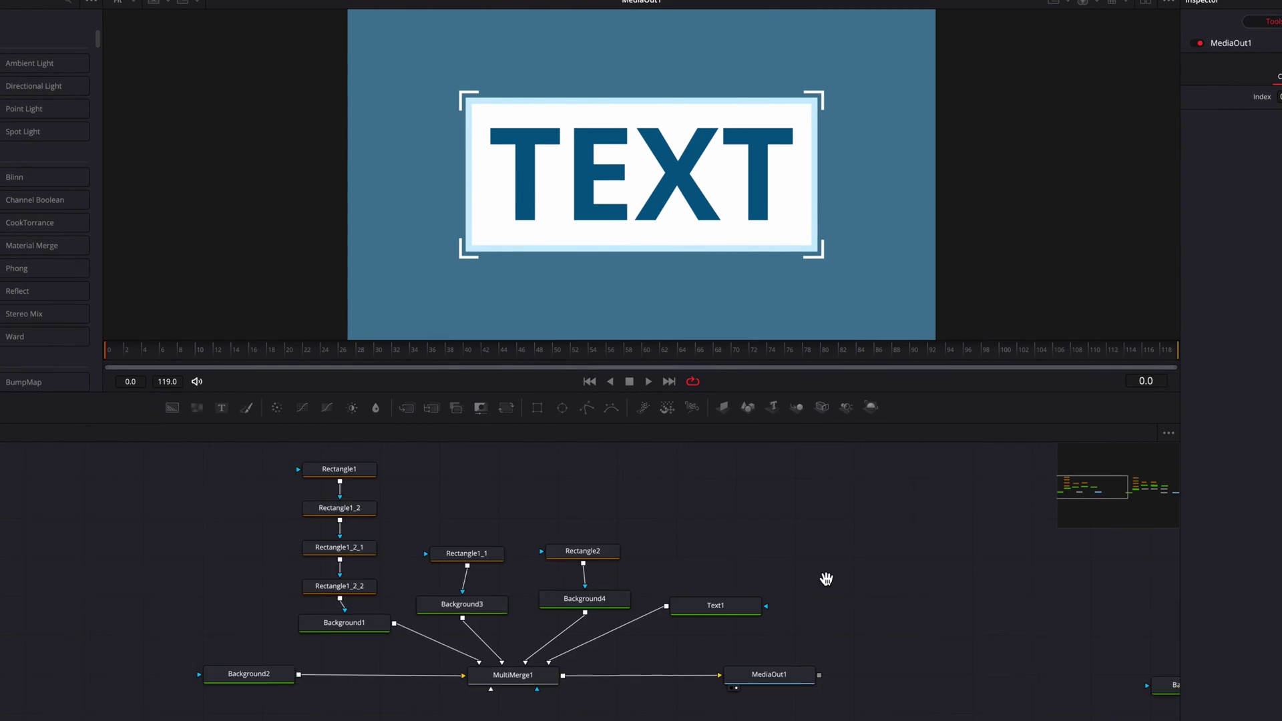
{"action": "left_click_drag", "start_coordinate": [826, 578], "coordinate": [500, 569]}
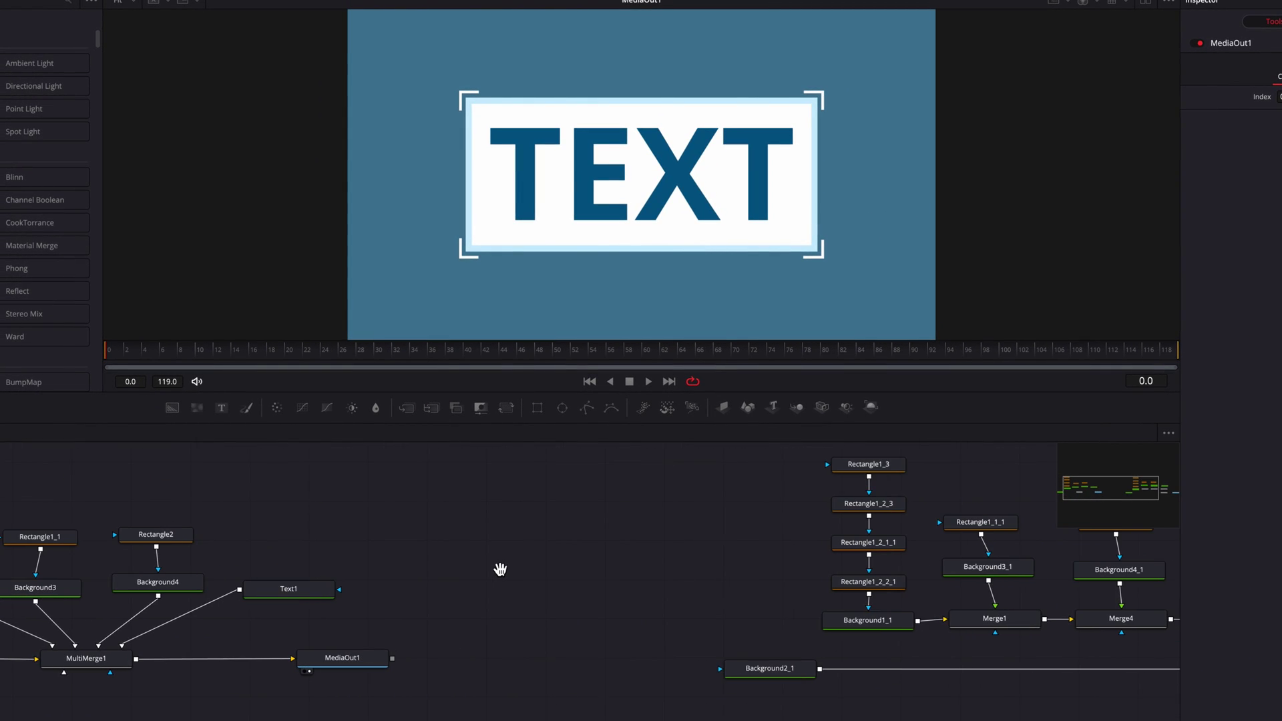
{"action": "left_click_drag", "start_coordinate": [689, 592], "coordinate": [186, 593]}
{"action": "left_click", "coordinate": [928, 673]}
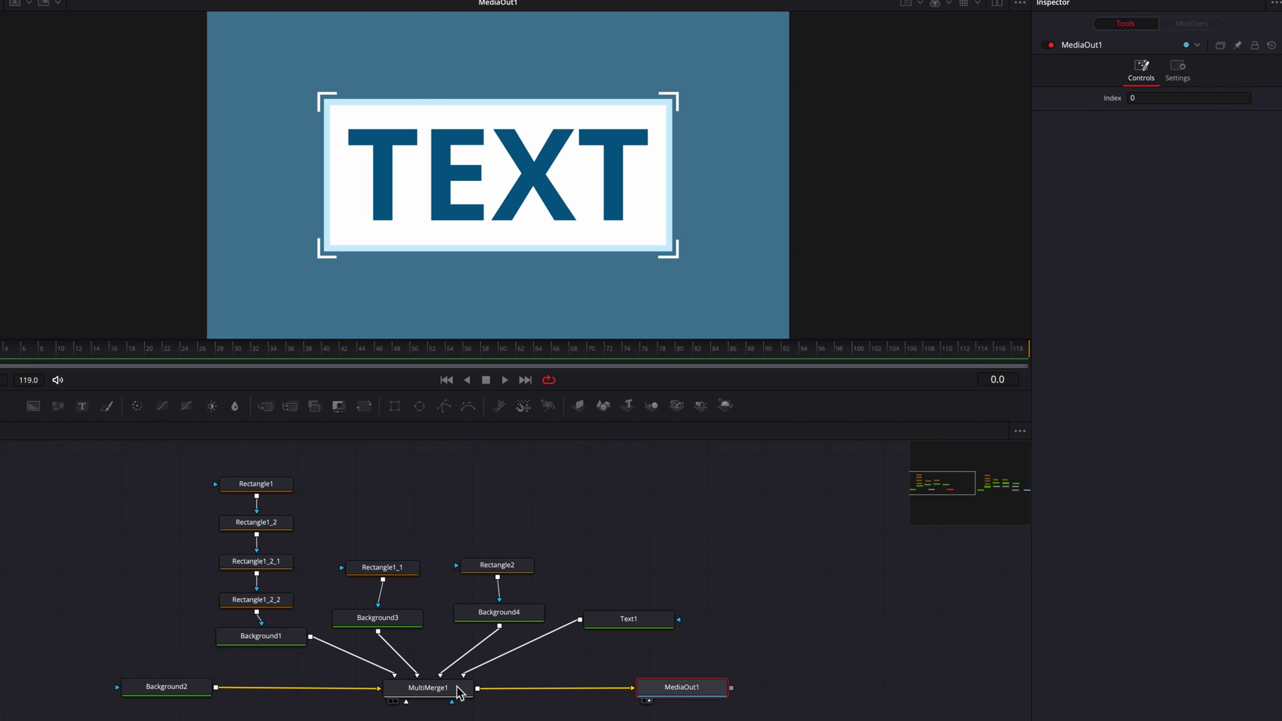
{"action": "left_click", "coordinate": [458, 690]}
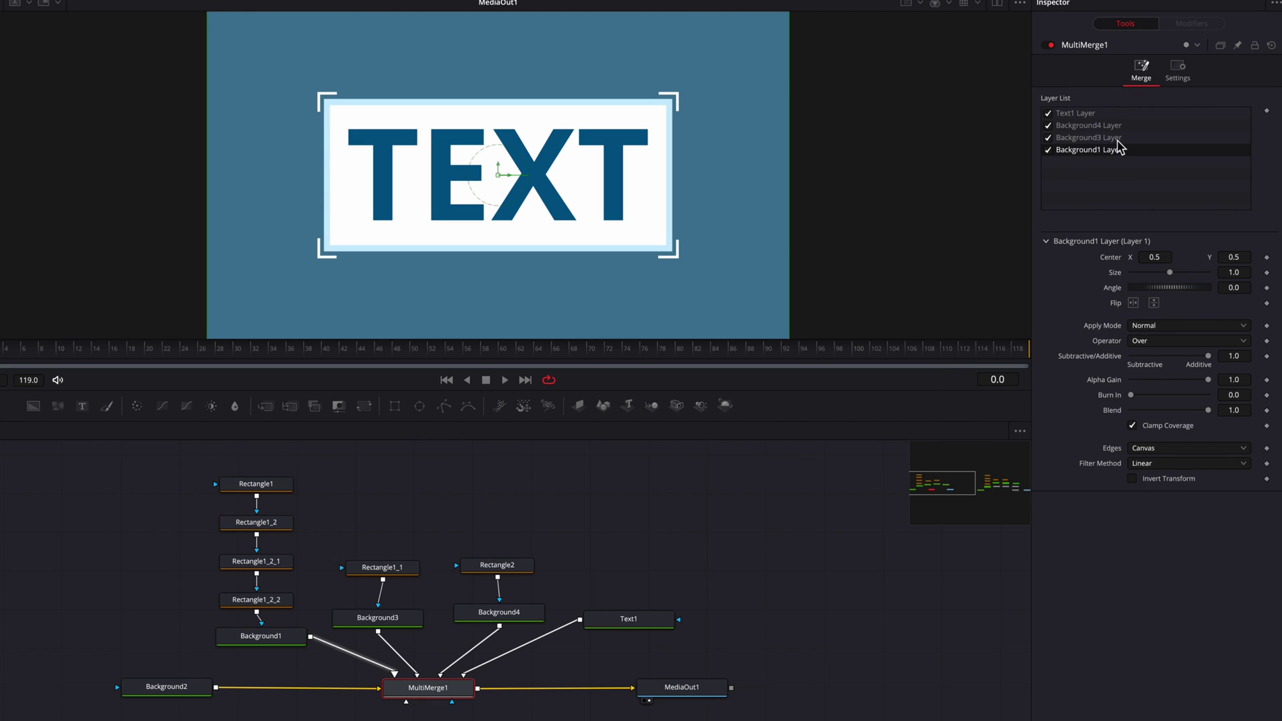
Step through MultiMerge1's Background3, Background4, Text1 and Background1 layers, then bring the chained Merge tree back into view
{"action": "left_click", "coordinate": [1118, 139]}
{"action": "left_click", "coordinate": [1117, 127]}
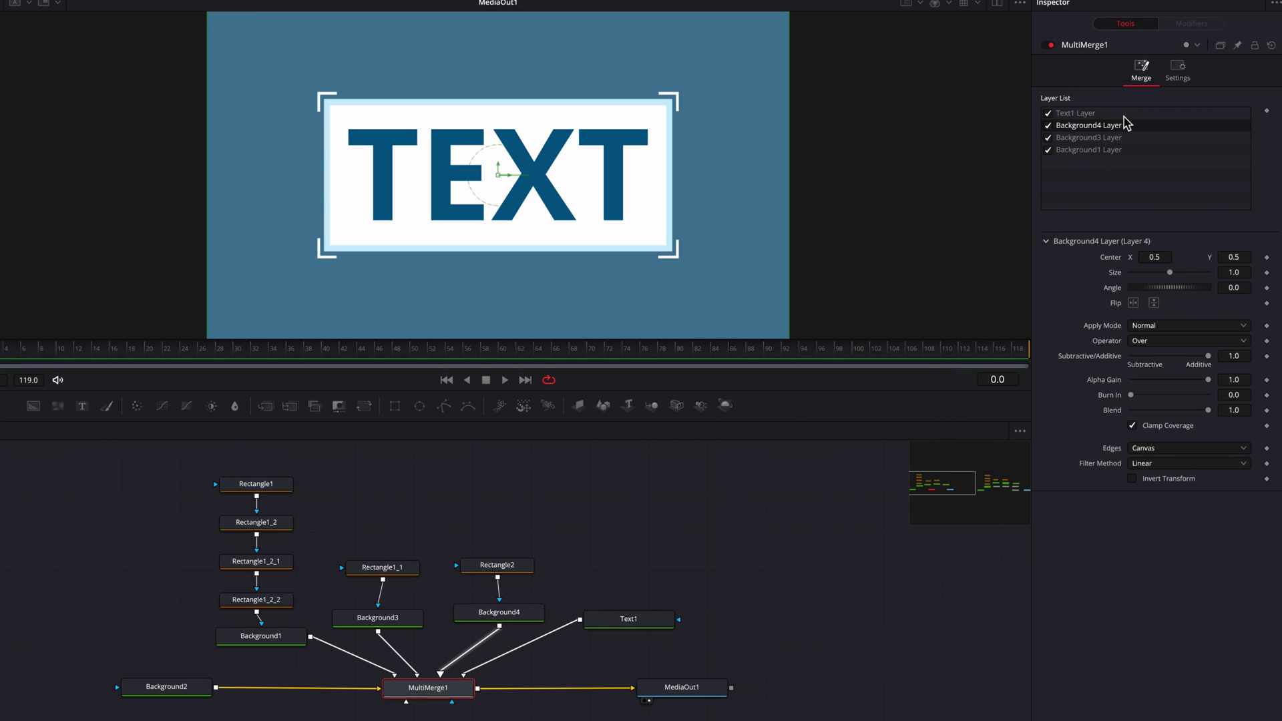
{"action": "left_click", "coordinate": [1123, 116]}
{"action": "left_click", "coordinate": [1127, 126]}
{"action": "left_click", "coordinate": [1130, 138]}
{"action": "left_click", "coordinate": [1128, 151]}
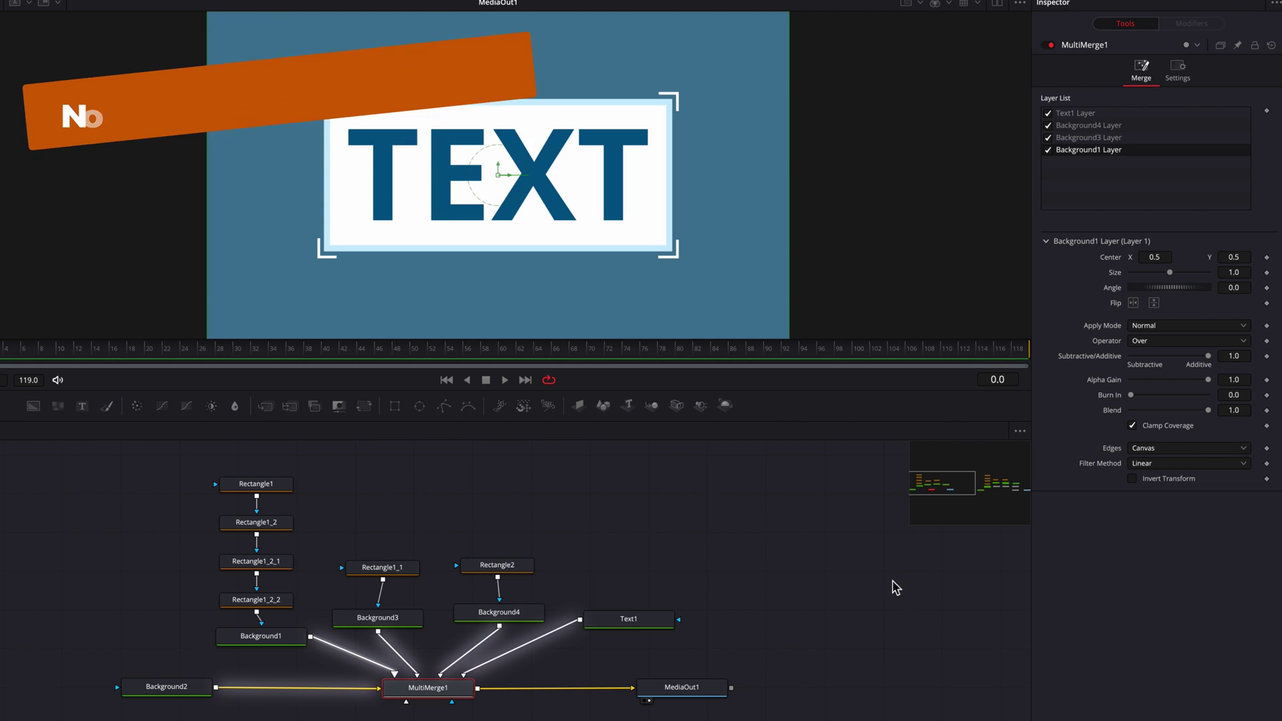
{"action": "key", "text": "ctrl+v"}
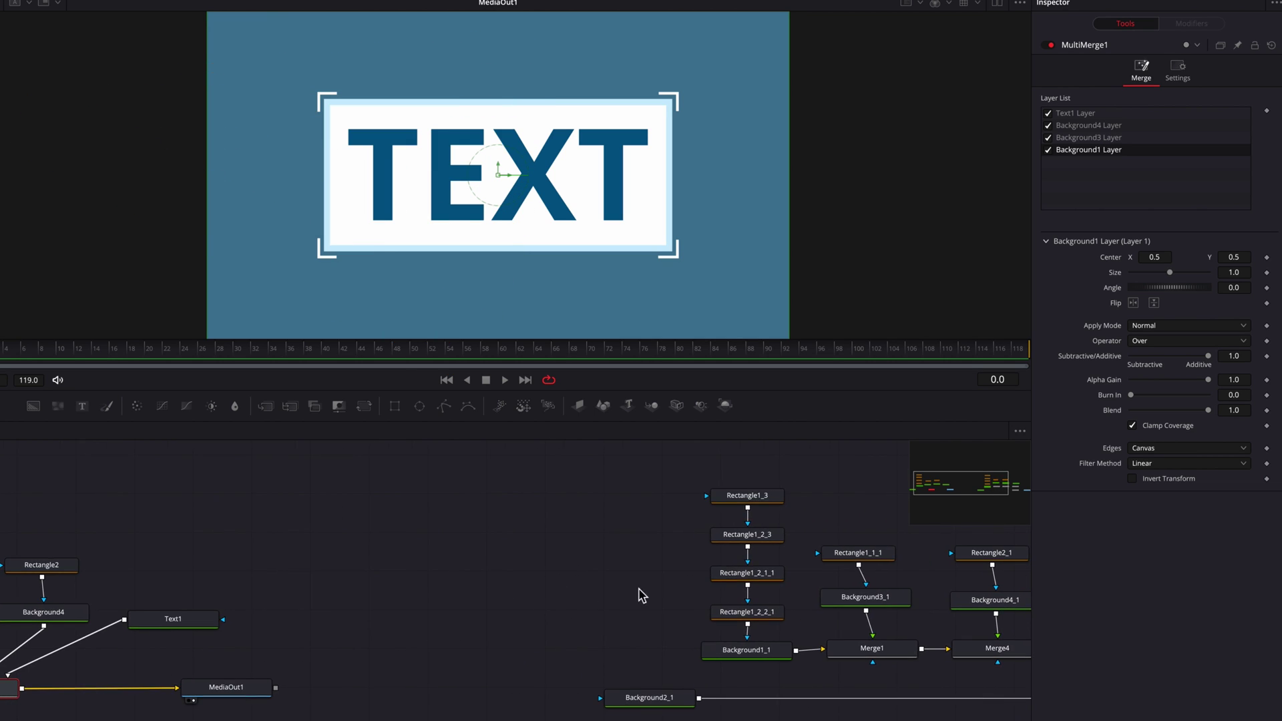
{"action": "scroll", "coordinate": [641, 595], "scroll_direction": "up", "scroll_amount": 2}
{"action": "left_click_drag", "start_coordinate": [883, 542], "coordinate": [909, 617]}
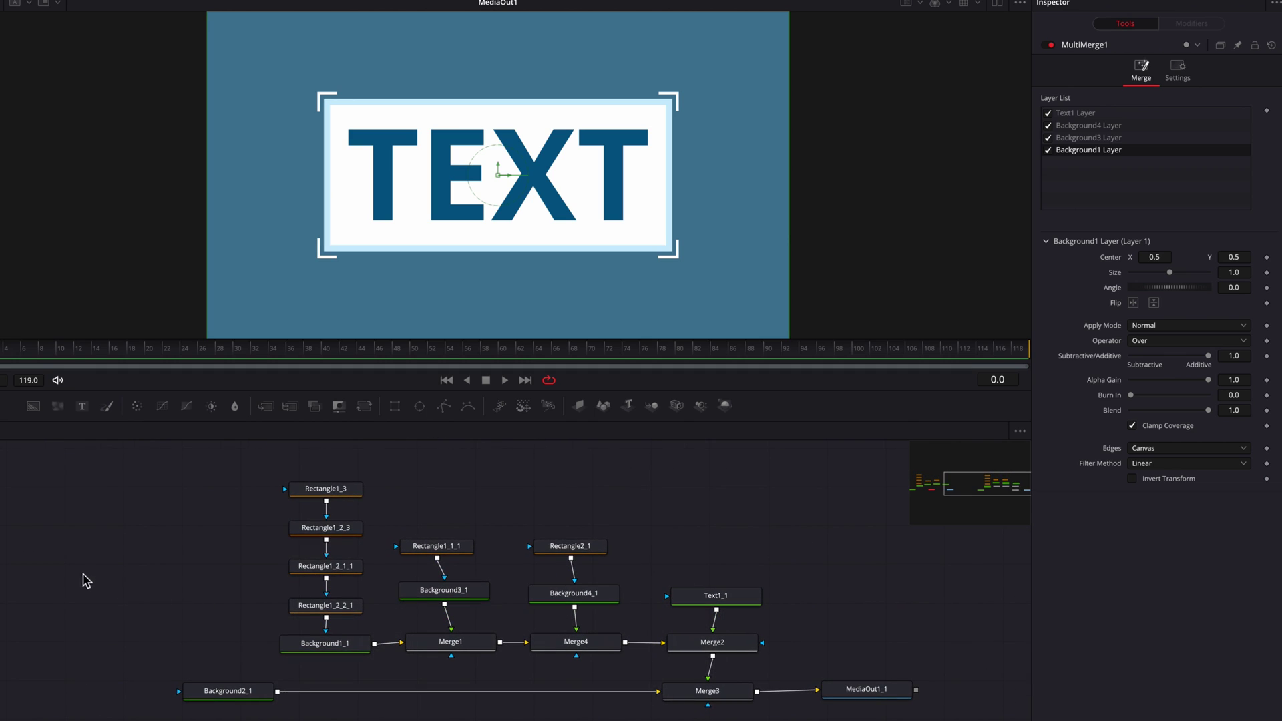
{"action": "left_click_drag", "start_coordinate": [22, 553], "coordinate": [635, 541]}
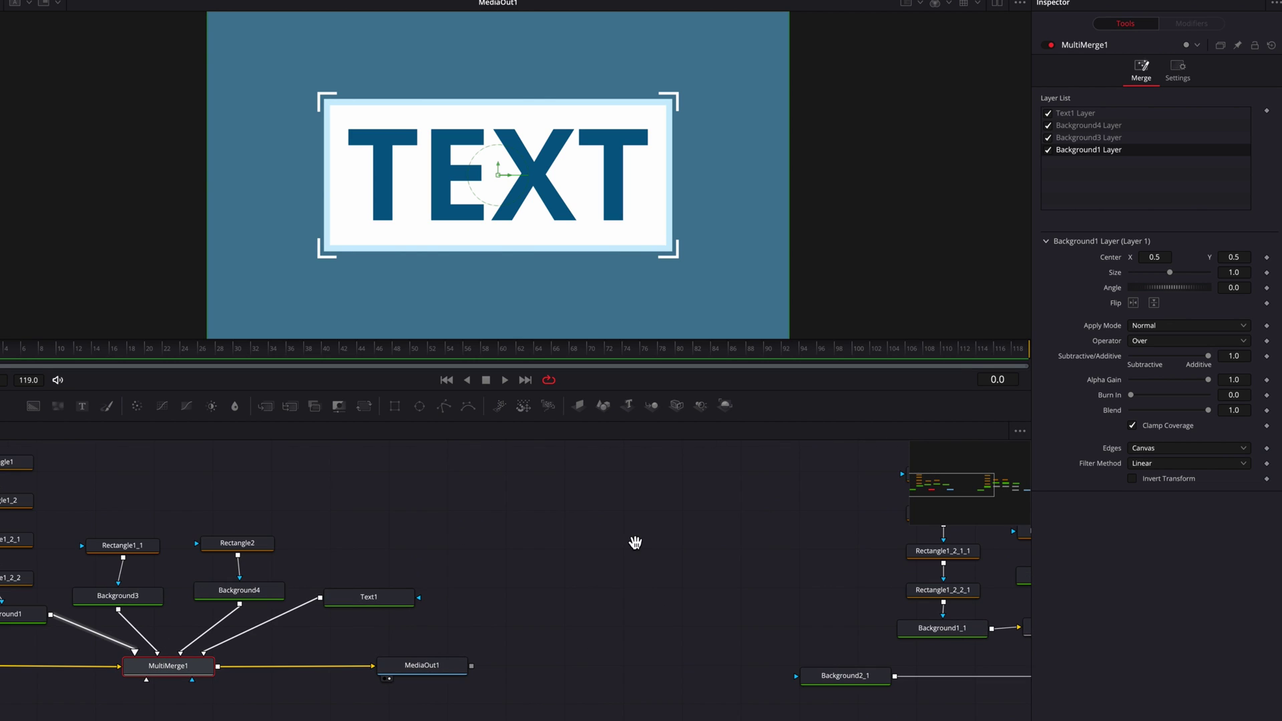
{"action": "left_click_drag", "start_coordinate": [483, 535], "coordinate": [779, 561]}
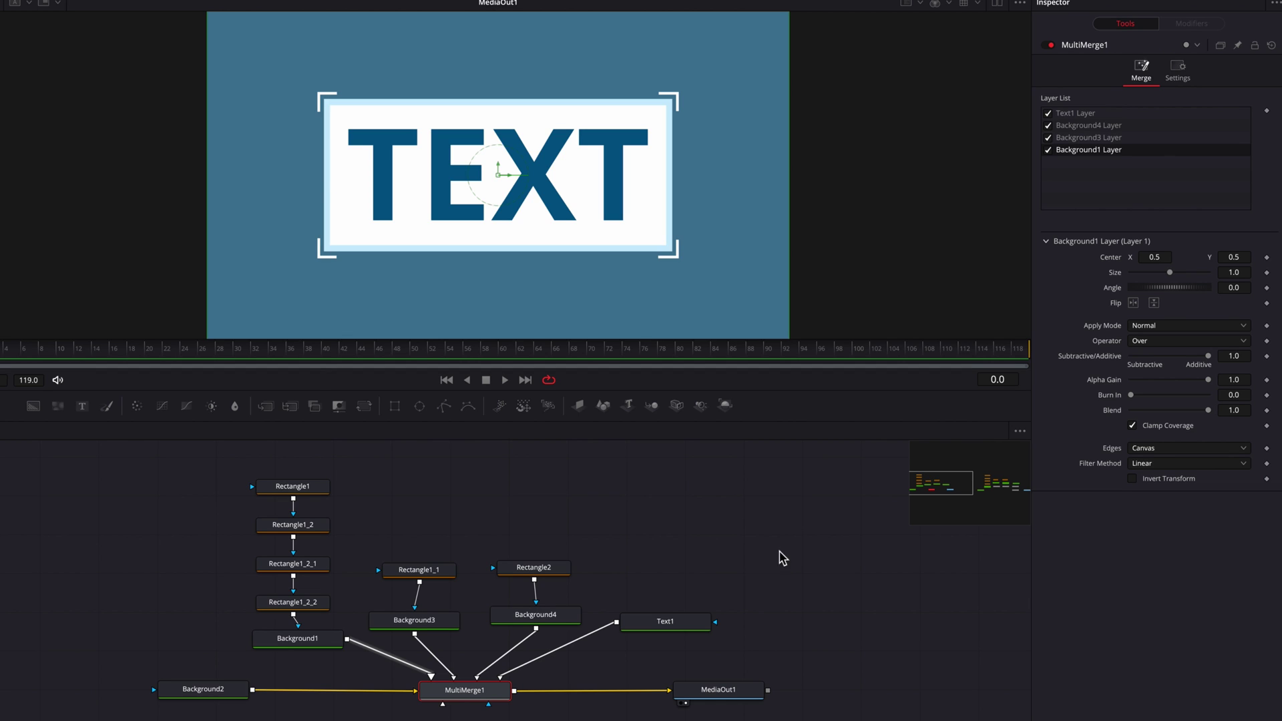
Set the Text1 layer's Apply Mode in MultiMerge1 to Geometric
{"action": "left_click", "coordinate": [1114, 115]}
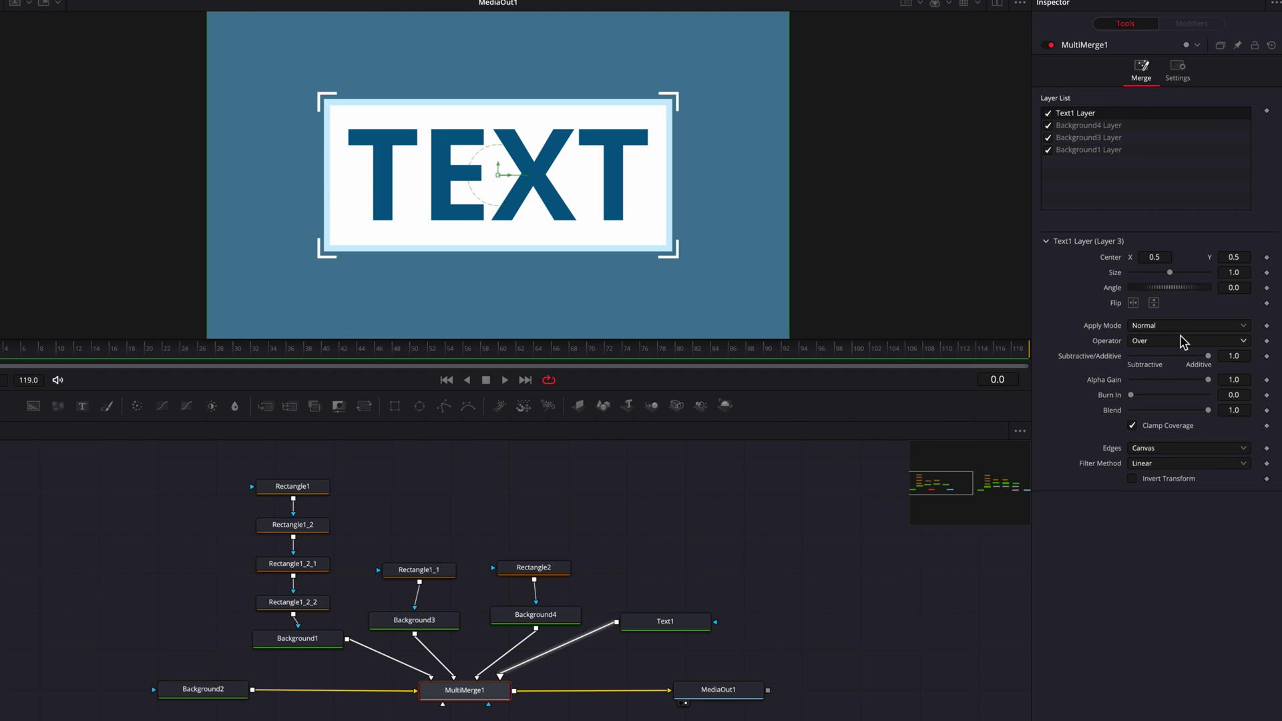
{"action": "left_click", "coordinate": [1188, 327]}
{"action": "scroll", "coordinate": [1209, 444], "scroll_direction": "down", "scroll_amount": 3}
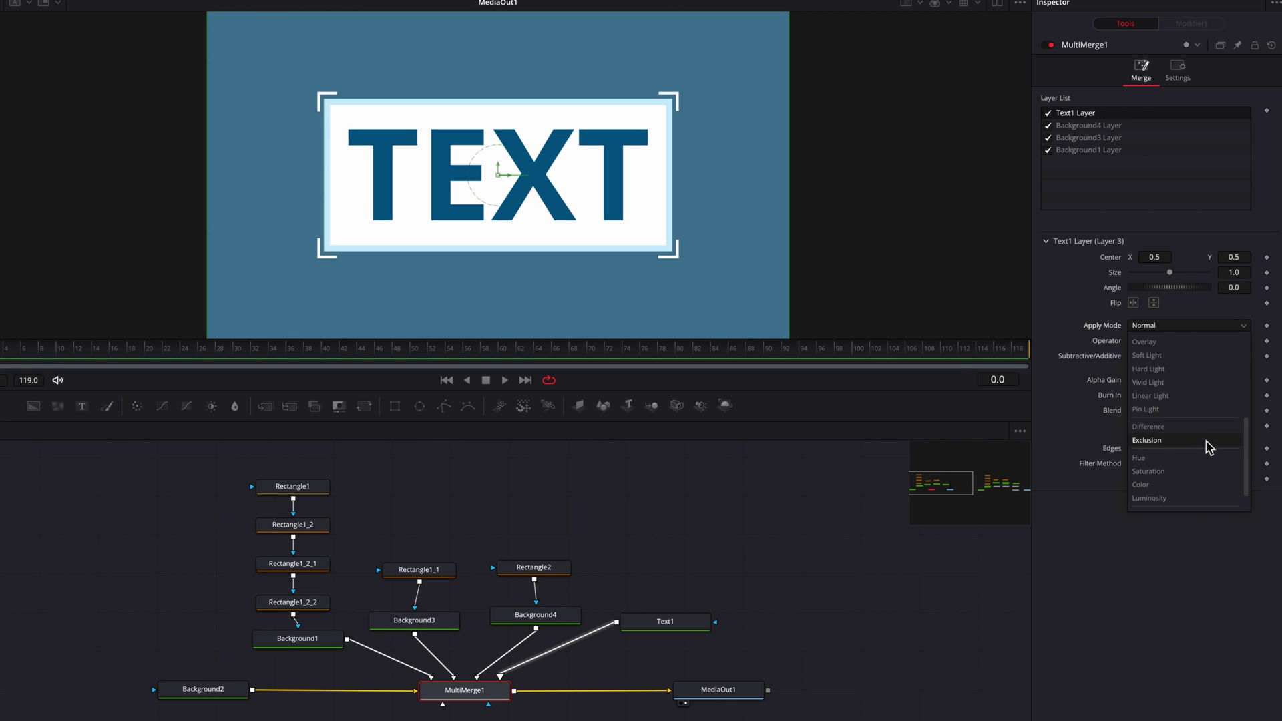
{"action": "left_click", "coordinate": [1212, 503]}
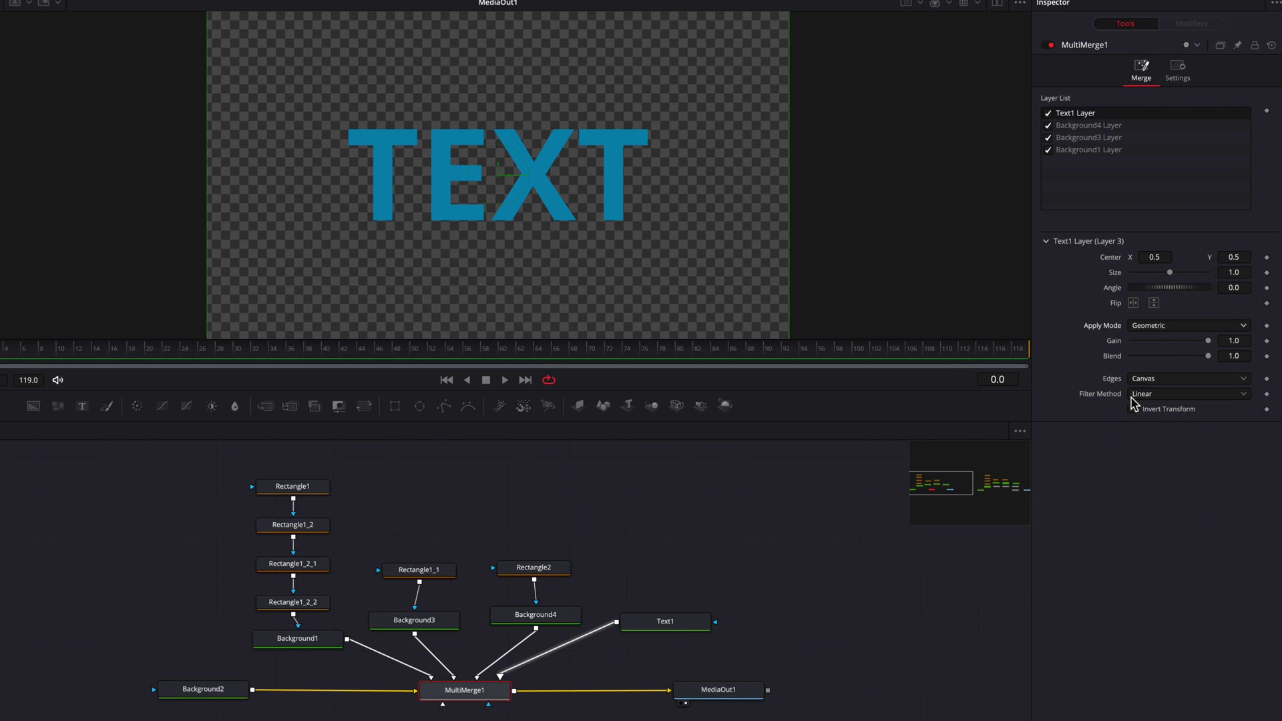
Bring the chained Merge tree into view and display MediaOut1_1 in the viewer
{"action": "left_click_drag", "start_coordinate": [963, 603], "coordinate": [549, 590]}
{"action": "left_click_drag", "start_coordinate": [824, 518], "coordinate": [434, 512]}
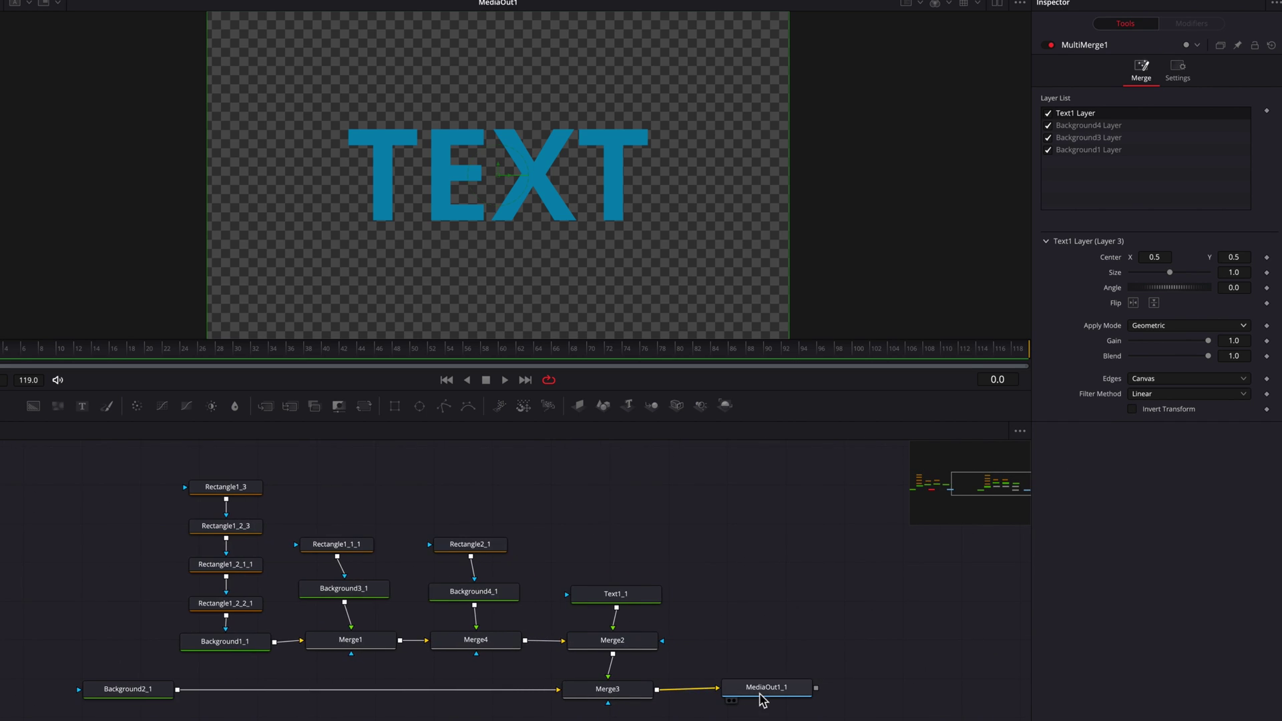
{"action": "left_click", "coordinate": [784, 689]}
{"action": "key", "text": "1"}
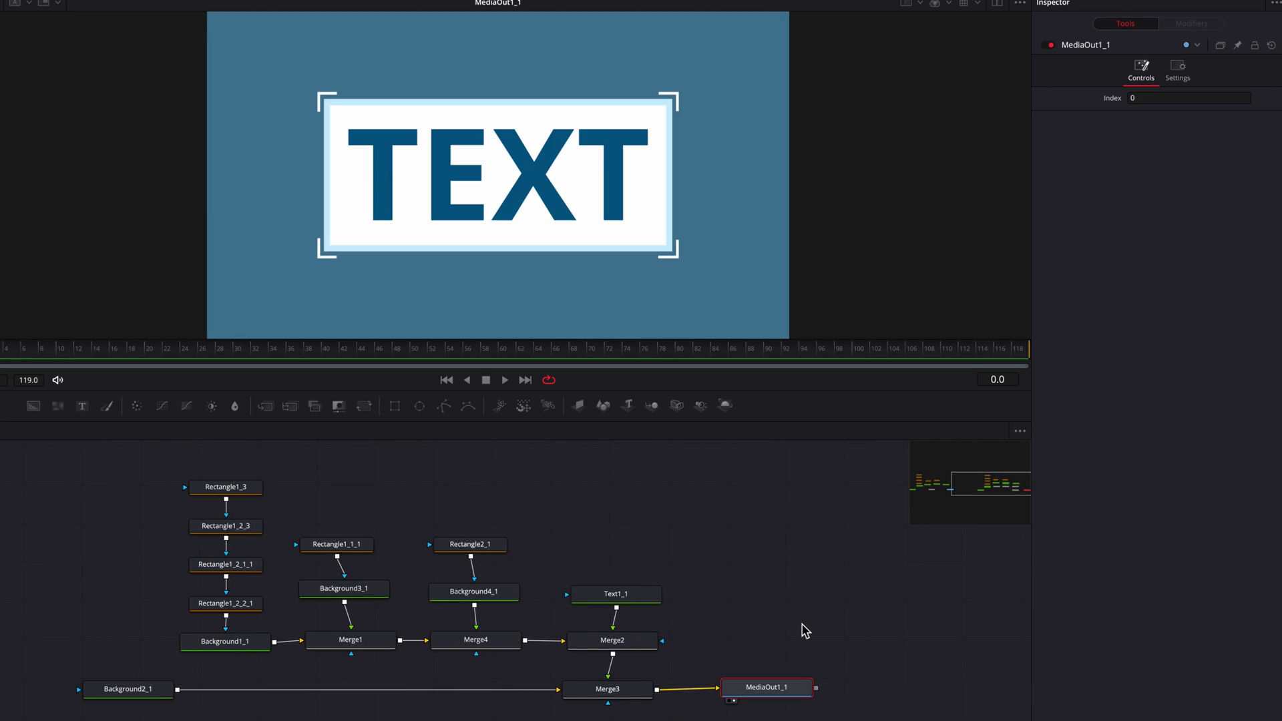
Try Geometric apply mode on Merge2, then set it back to Normal
{"action": "left_click", "coordinate": [648, 647]}
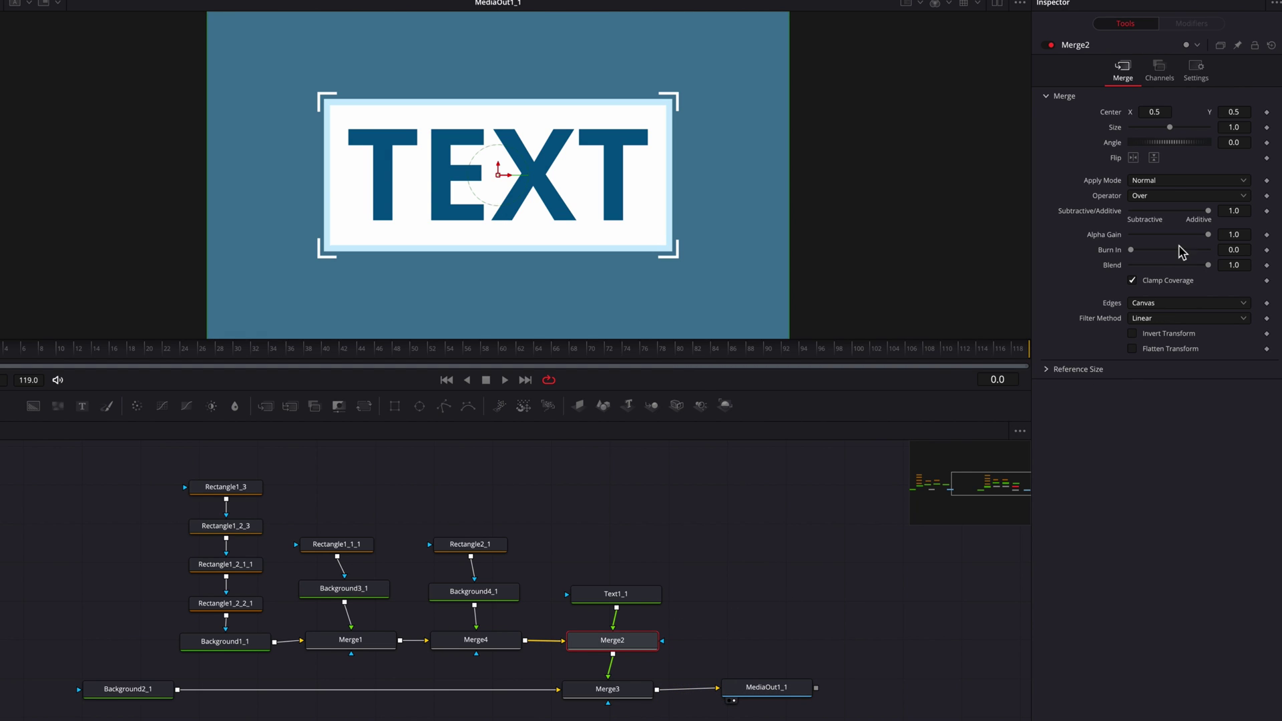
{"action": "left_click", "coordinate": [1204, 180]}
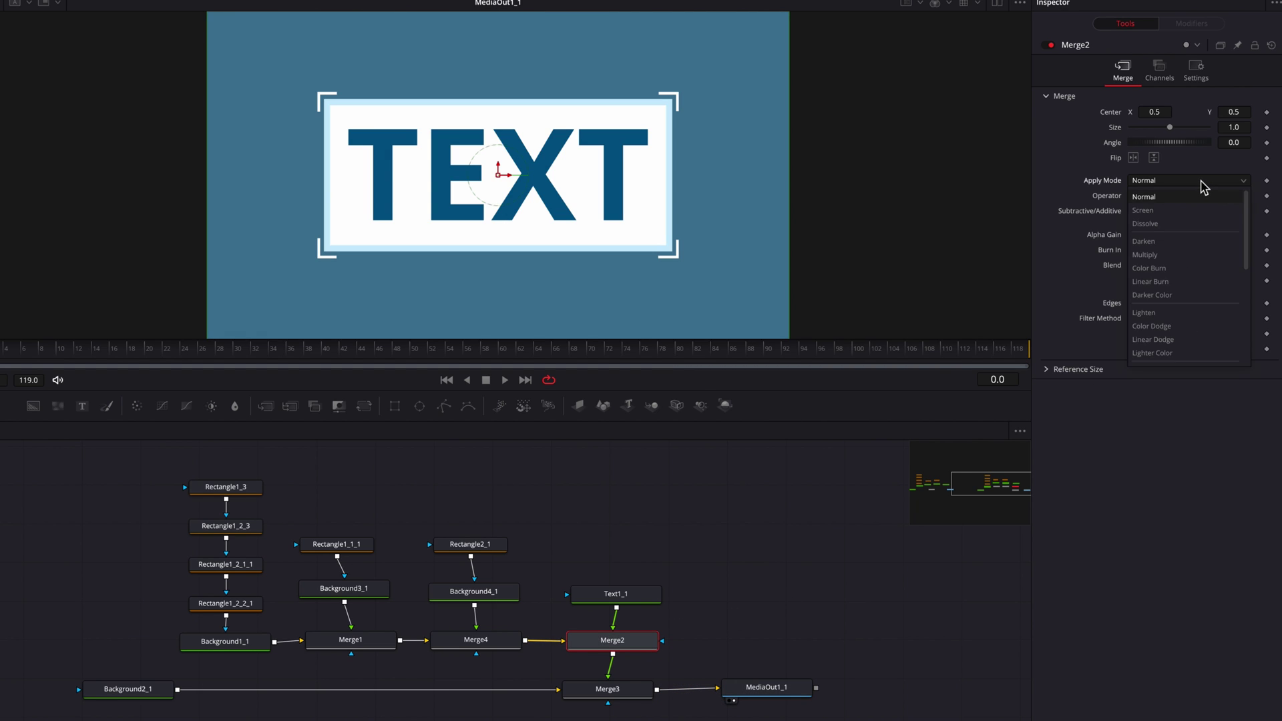
{"action": "scroll", "coordinate": [1198, 274], "scroll_direction": "down", "scroll_amount": 3}
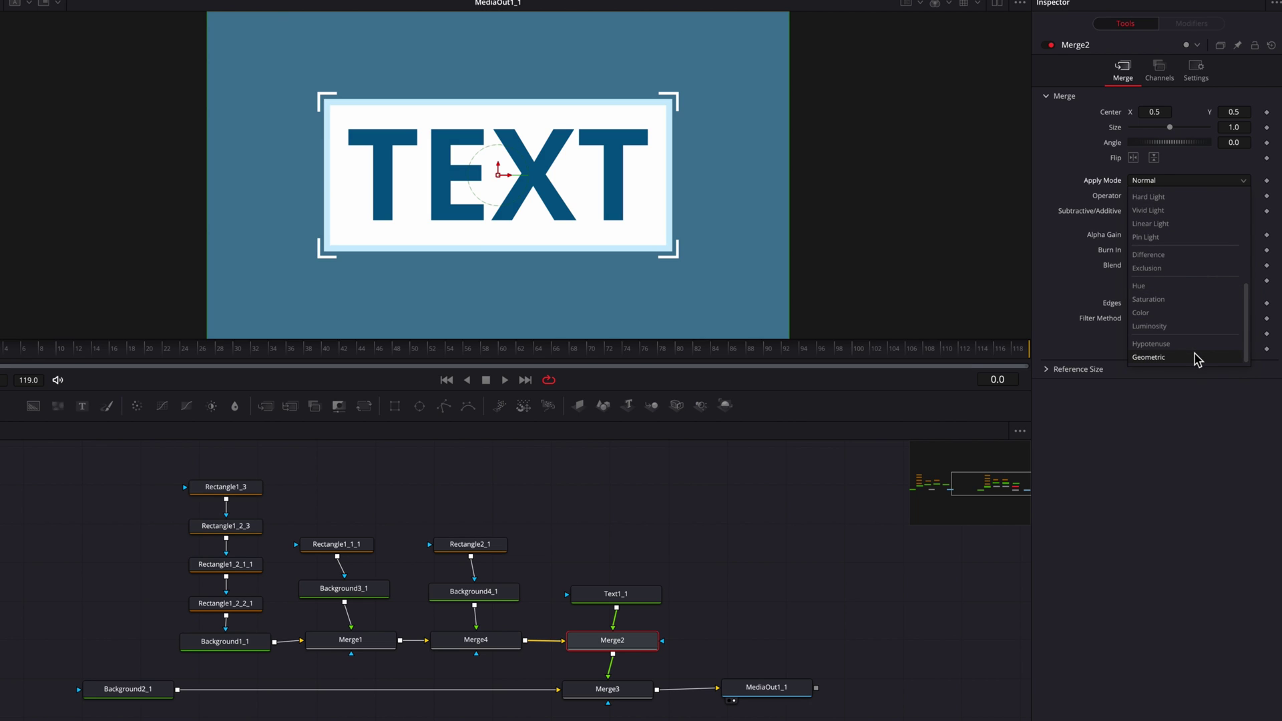
{"action": "left_click", "coordinate": [1198, 357]}
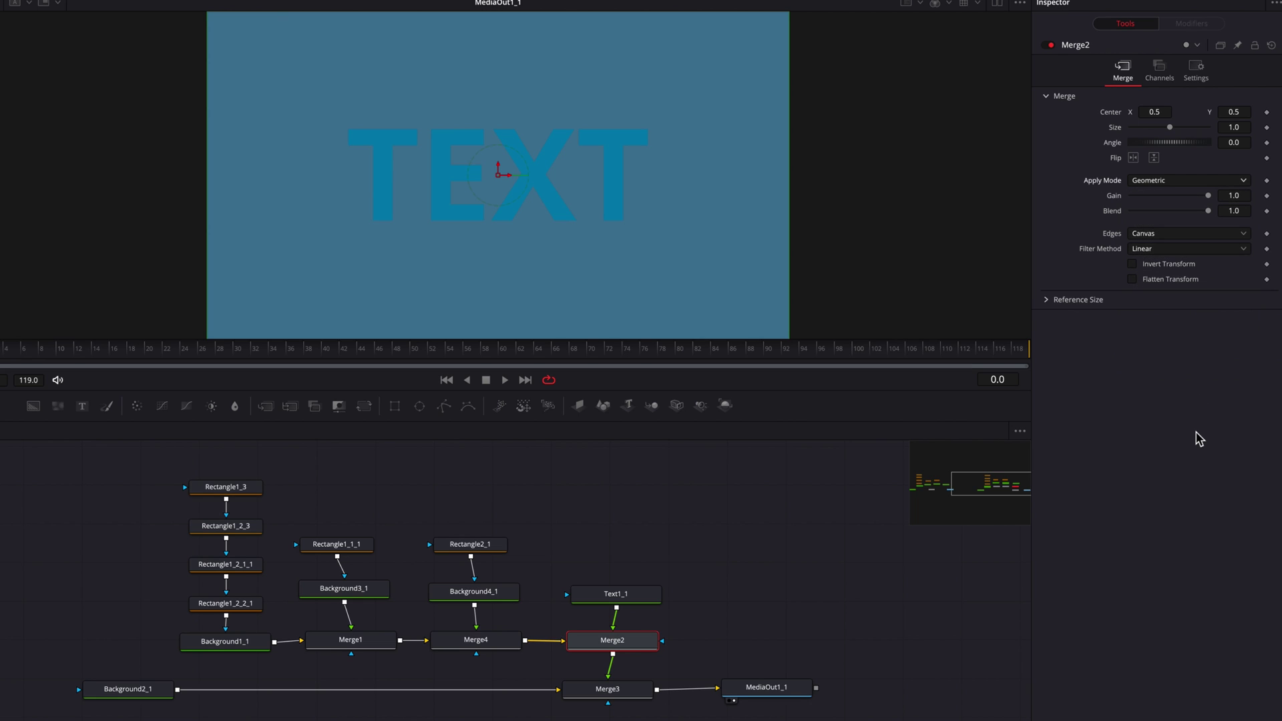
{"action": "left_click", "coordinate": [1200, 187]}
{"action": "scroll", "coordinate": [1197, 190], "scroll_direction": "up", "scroll_amount": 3}
{"action": "left_click", "coordinate": [1197, 193]}
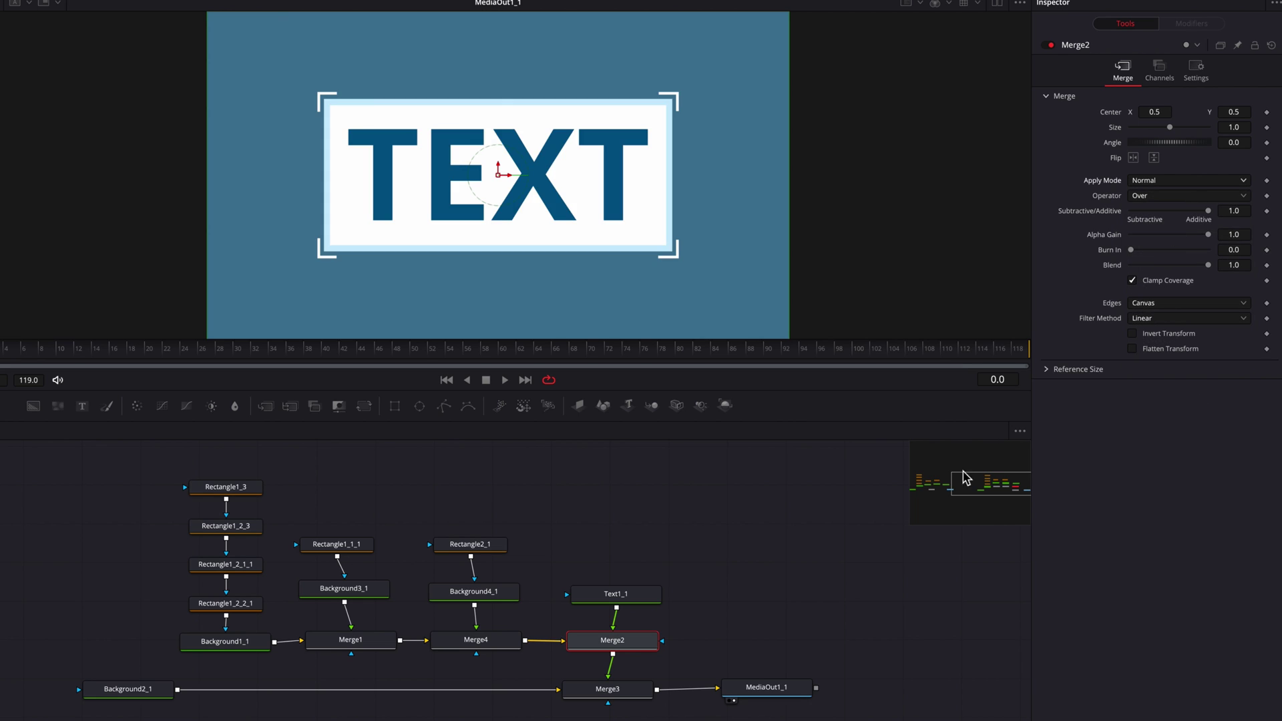
Try Geometric apply mode on Merge3, then return it to Normal
{"action": "left_click", "coordinate": [641, 695]}
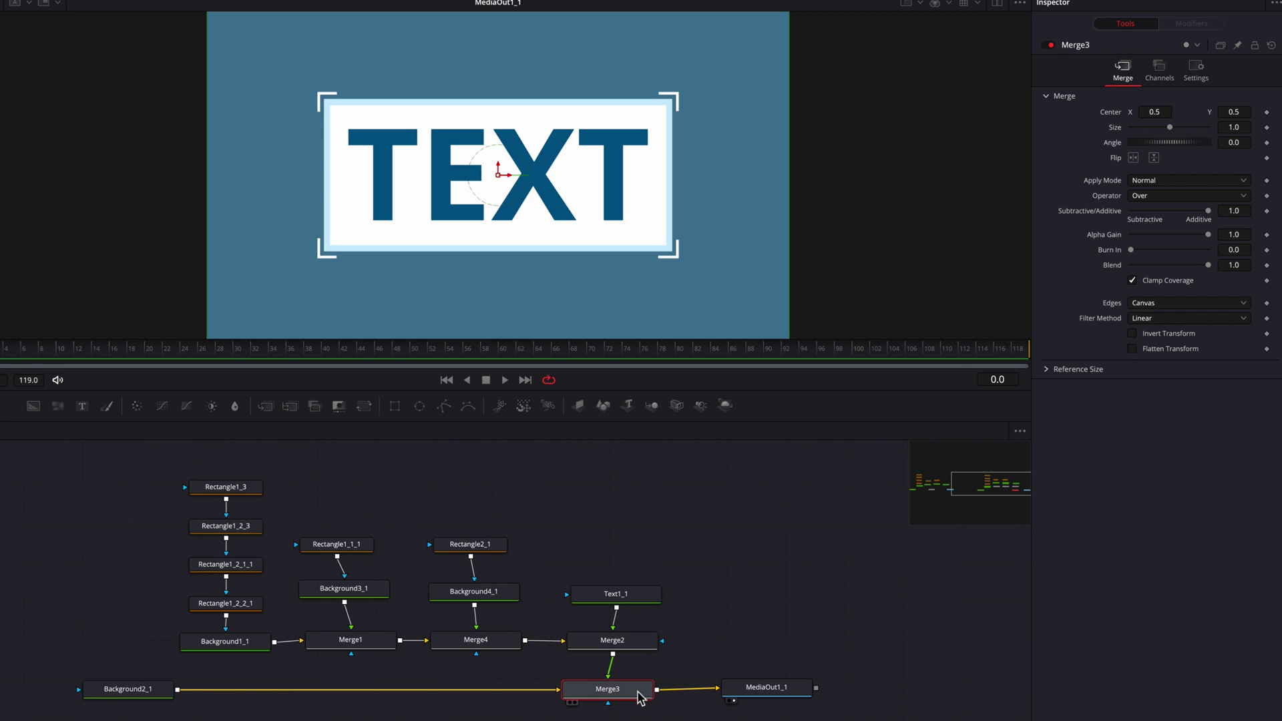
{"action": "left_click", "coordinate": [1216, 181]}
{"action": "scroll", "coordinate": [1205, 267], "scroll_direction": "down", "scroll_amount": 3}
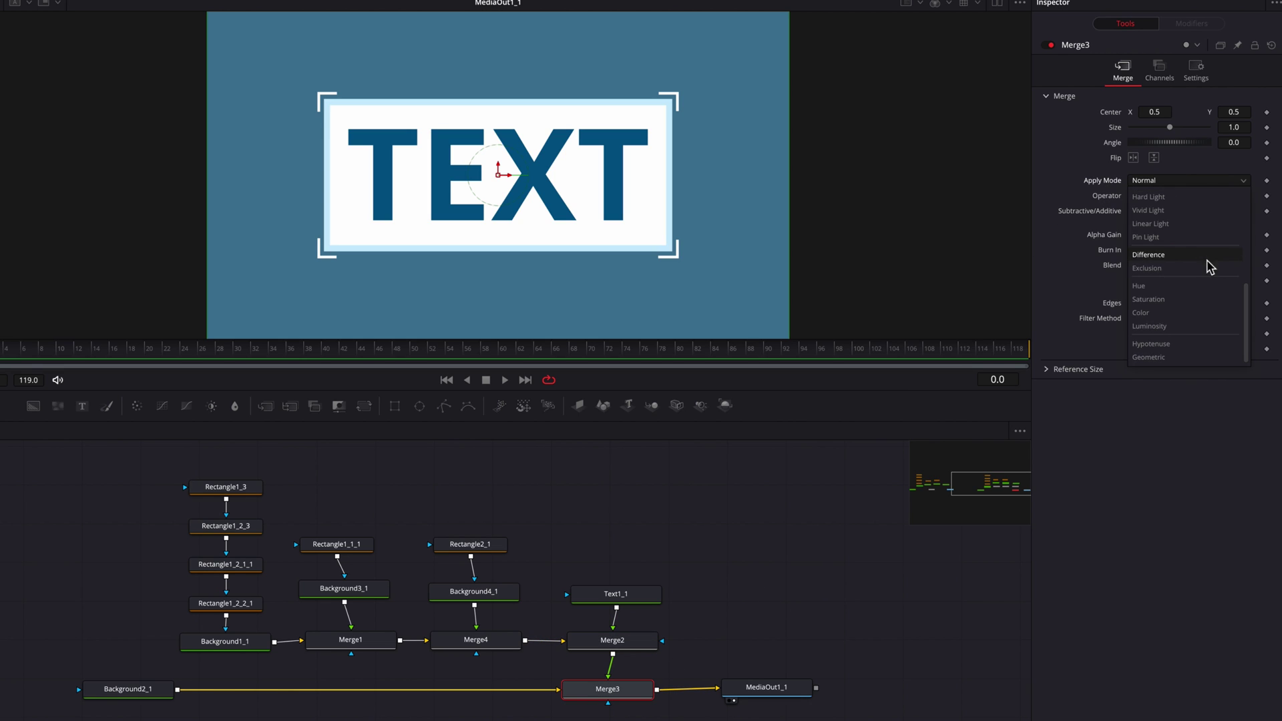
{"action": "left_click", "coordinate": [1196, 359]}
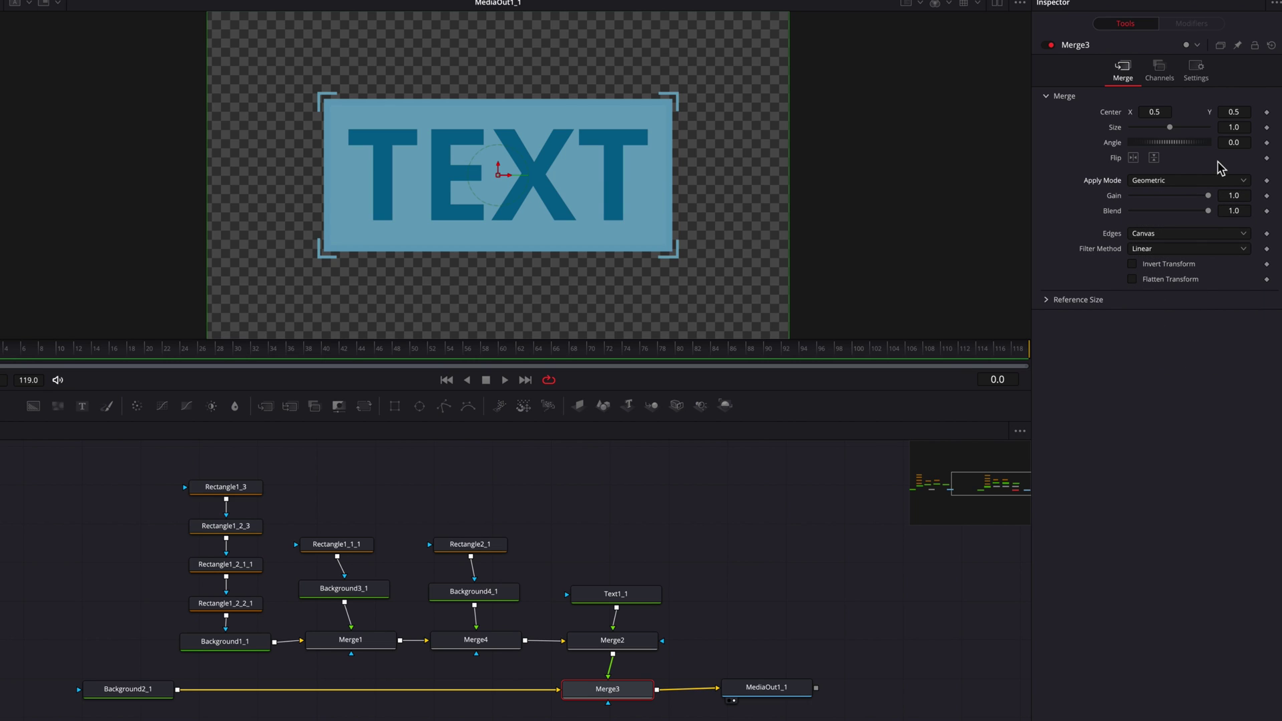
{"action": "left_click", "coordinate": [1209, 183]}
{"action": "scroll", "coordinate": [1179, 267], "scroll_direction": "up", "scroll_amount": 5}
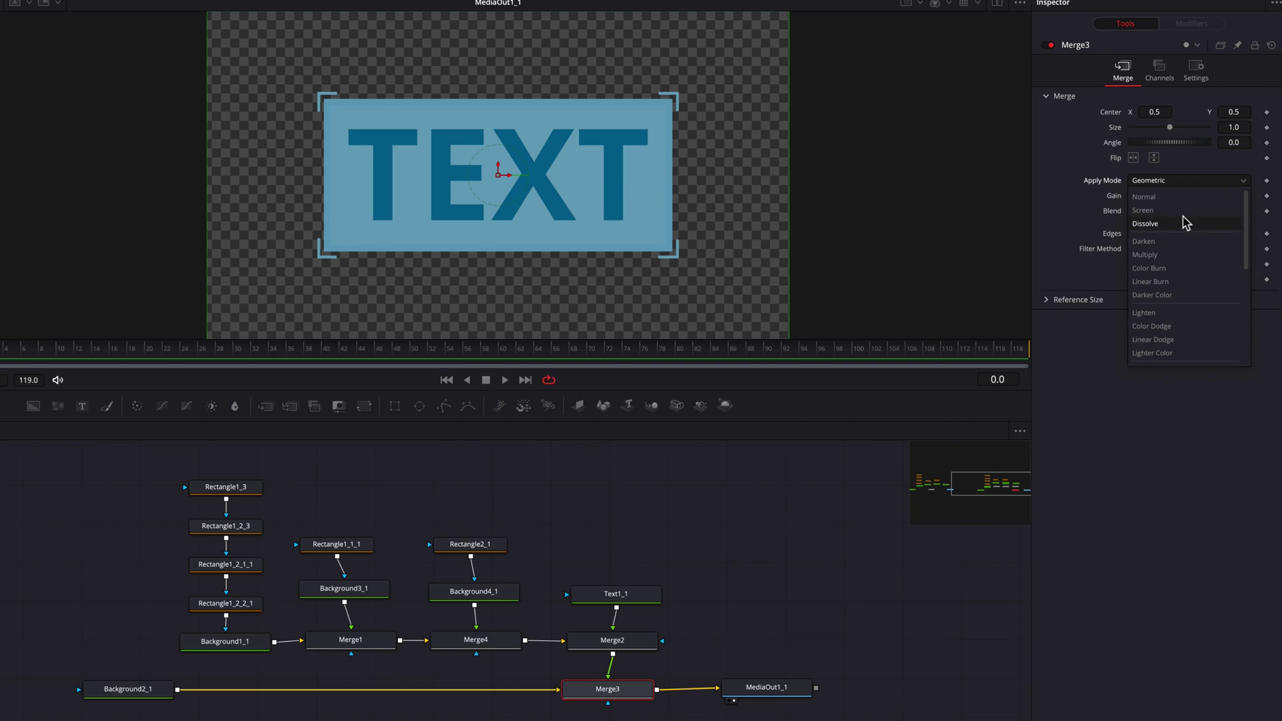
{"action": "left_click", "coordinate": [1186, 197]}
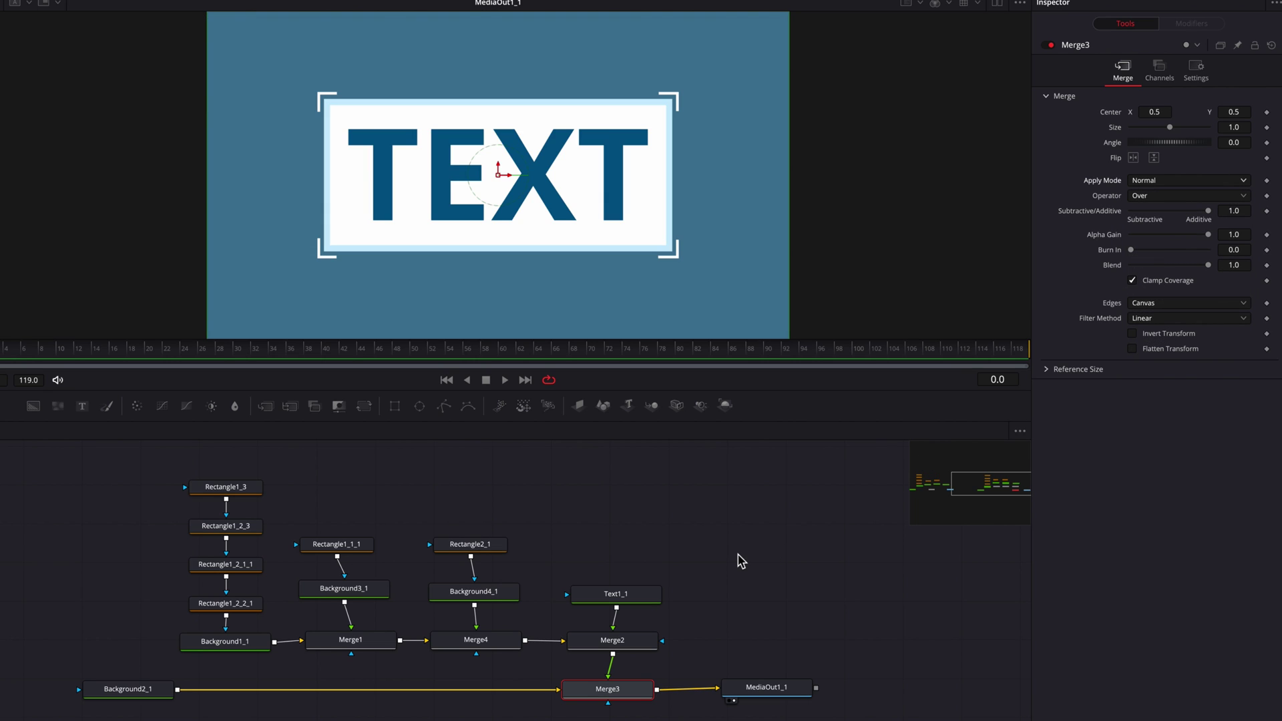
{"action": "scroll", "coordinate": [741, 561], "scroll_direction": "left", "scroll_amount": 10}
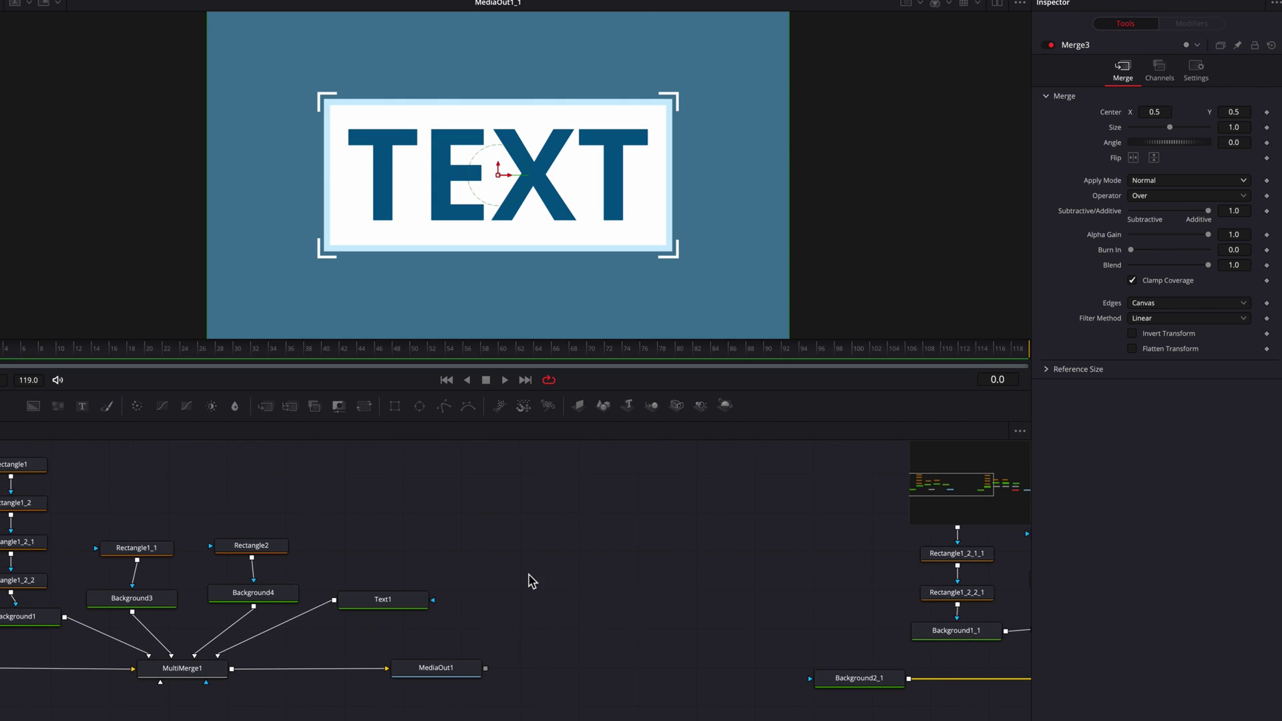
Show the MultiMerge tree's MediaOut1 result in the viewer
{"action": "scroll", "coordinate": [532, 581], "scroll_direction": "left", "scroll_amount": 4}
{"action": "left_click", "coordinate": [762, 674]}
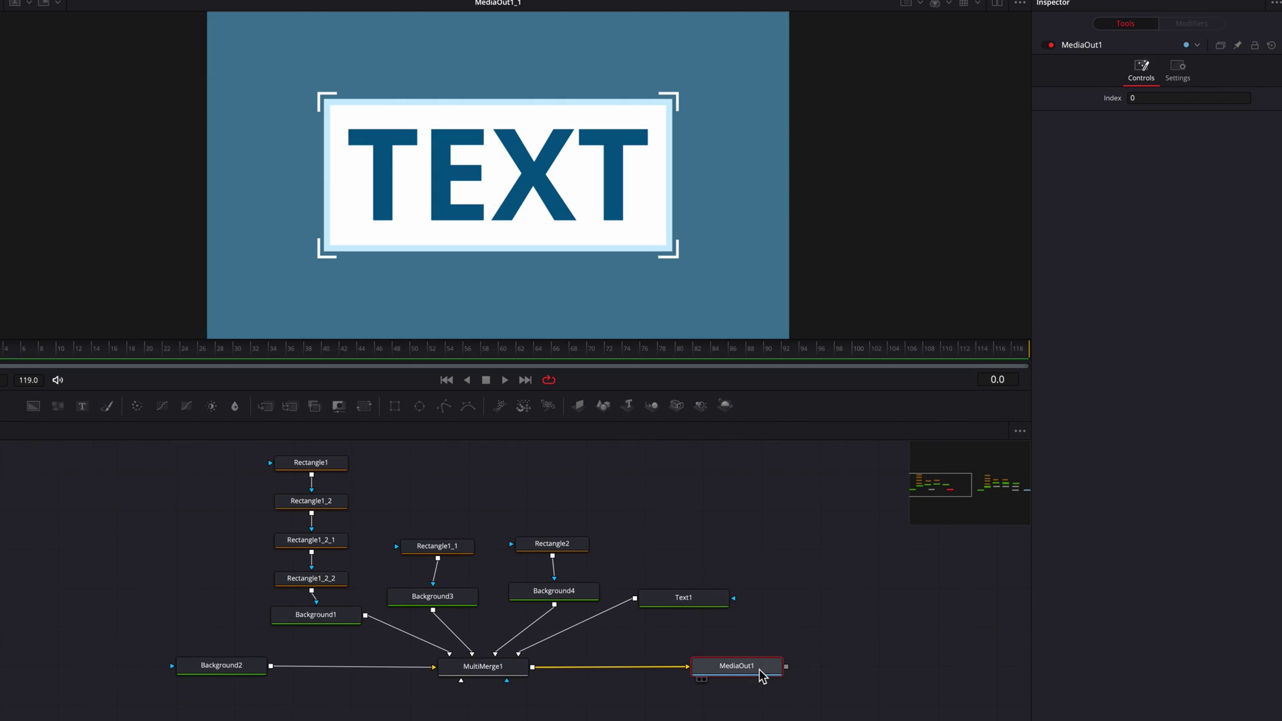
{"action": "key", "text": "1"}
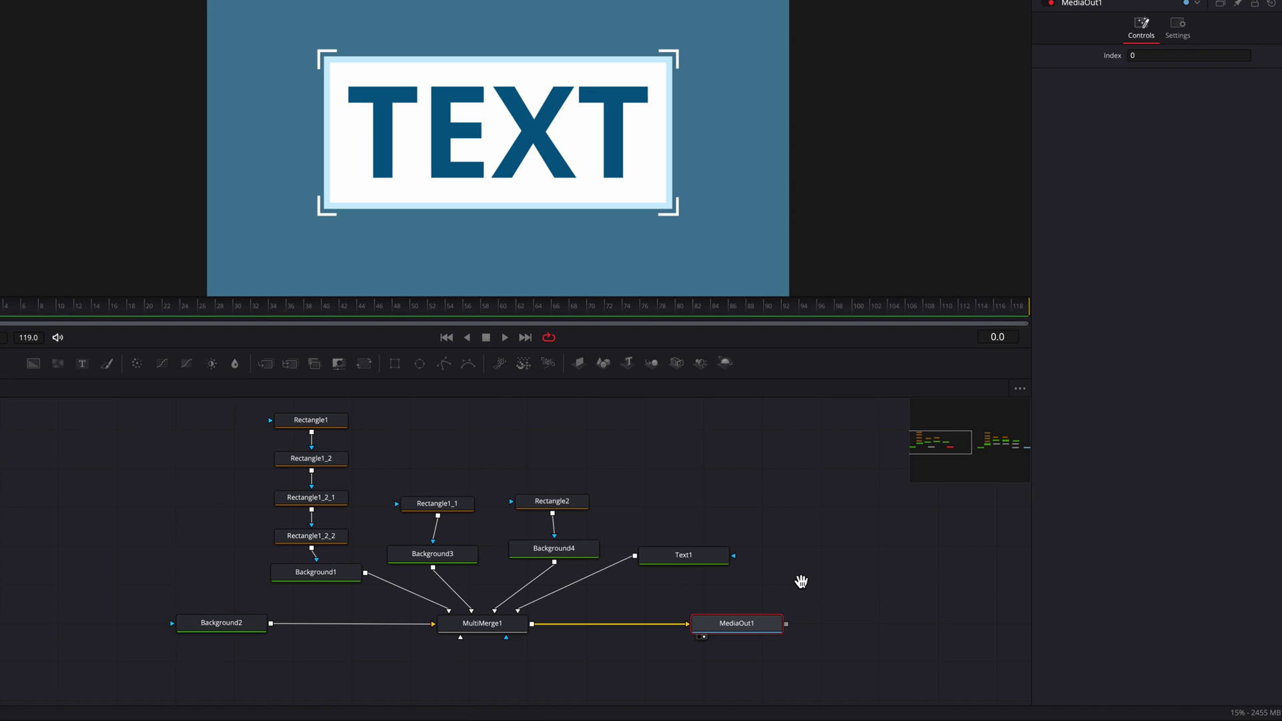
Mask MultiMerge1 with Ellipse1, shrink it to about 0.295, and move the circle up-right
{"action": "scroll", "coordinate": [802, 564], "scroll_direction": "down", "scroll_amount": 3}
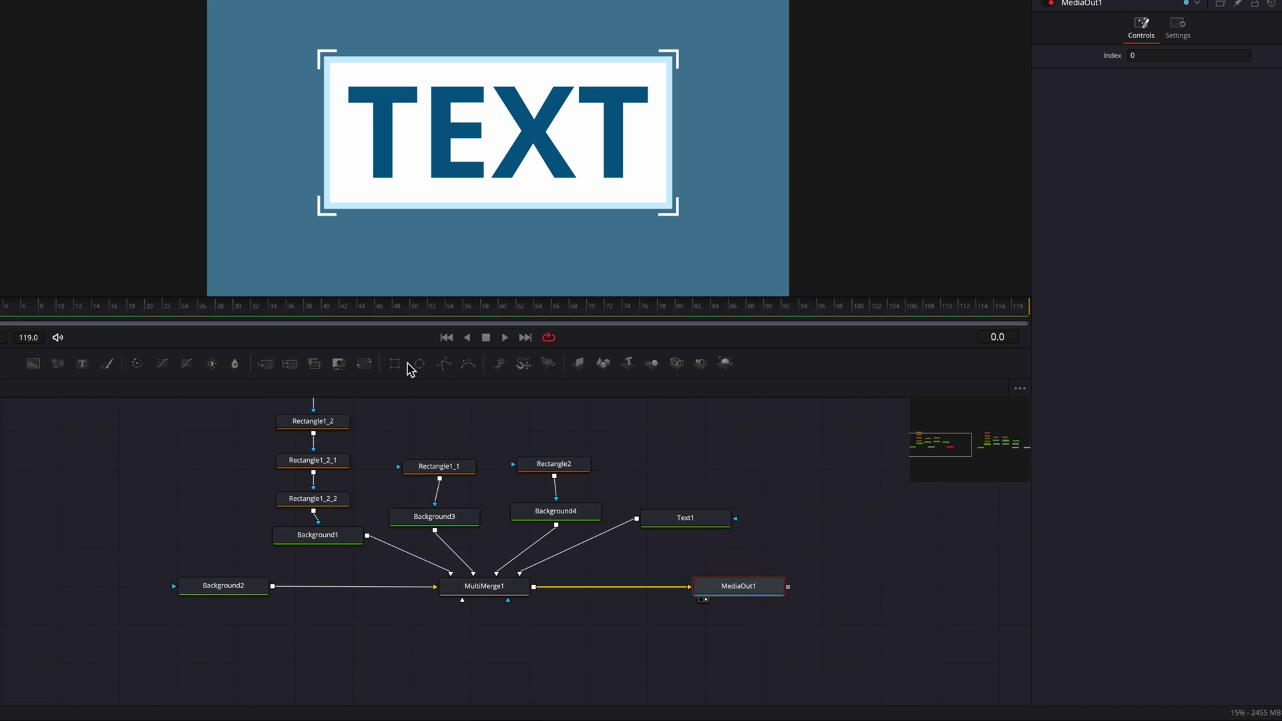
{"action": "left_click_drag", "start_coordinate": [419, 364], "coordinate": [510, 603]}
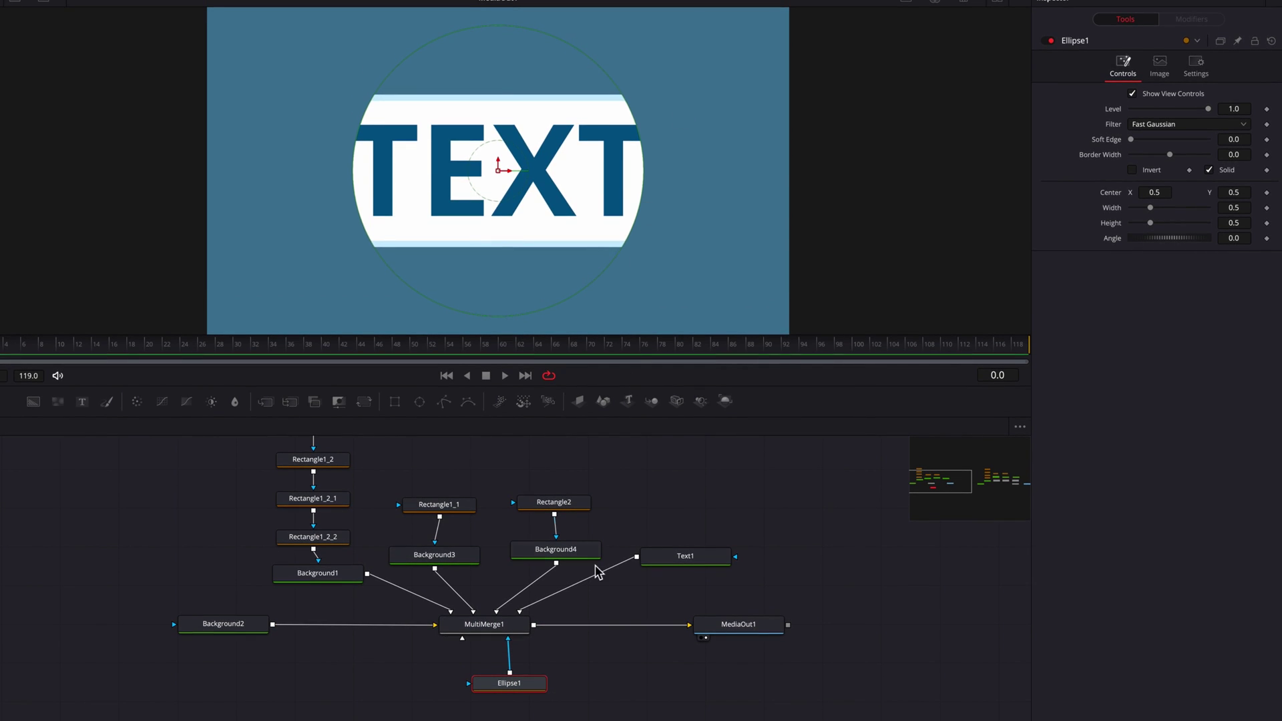
{"action": "left_click_drag", "start_coordinate": [621, 90], "coordinate": [569, 125]}
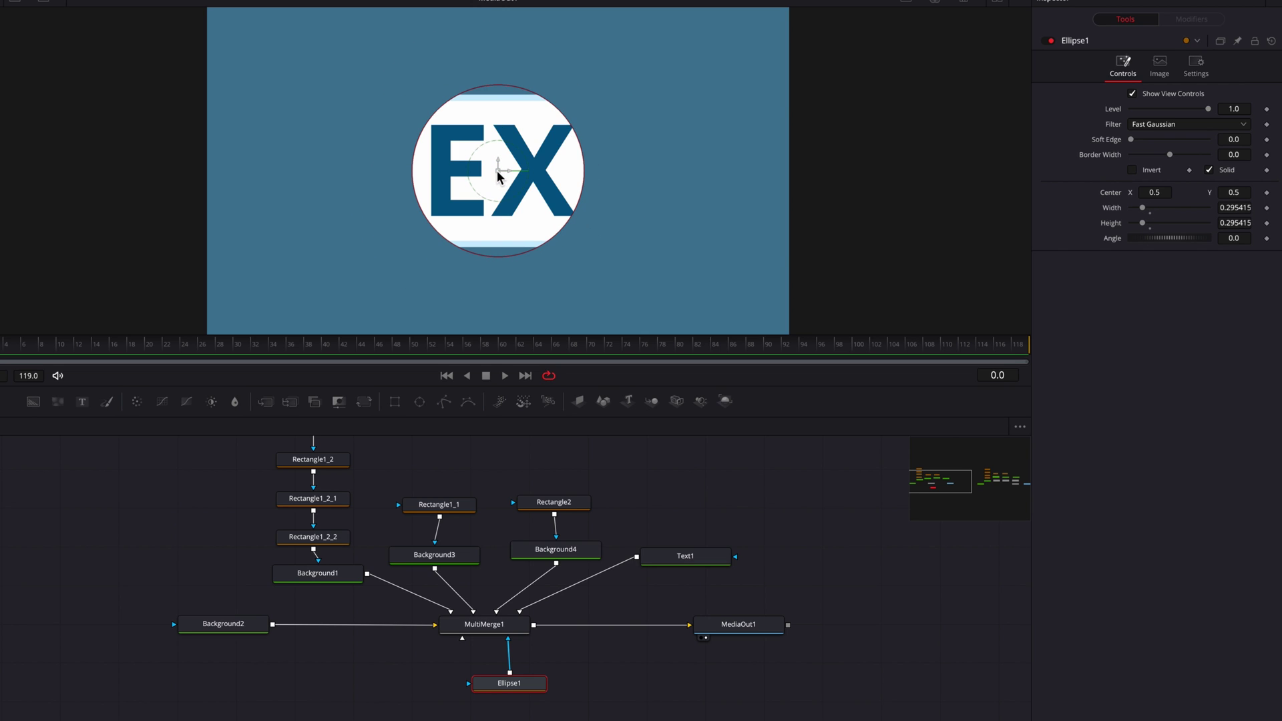
{"action": "mouse_move", "coordinate": [502, 175]}
{"action": "left_mouse_down"}
{"action": "mouse_move", "coordinate": [513, 120]}
{"action": "mouse_move", "coordinate": [352, 166]}
{"action": "mouse_move", "coordinate": [361, 194]}
{"action": "mouse_move", "coordinate": [496, 164]}
{"action": "mouse_move", "coordinate": [493, 151]}
{"action": "left_mouse_up"}
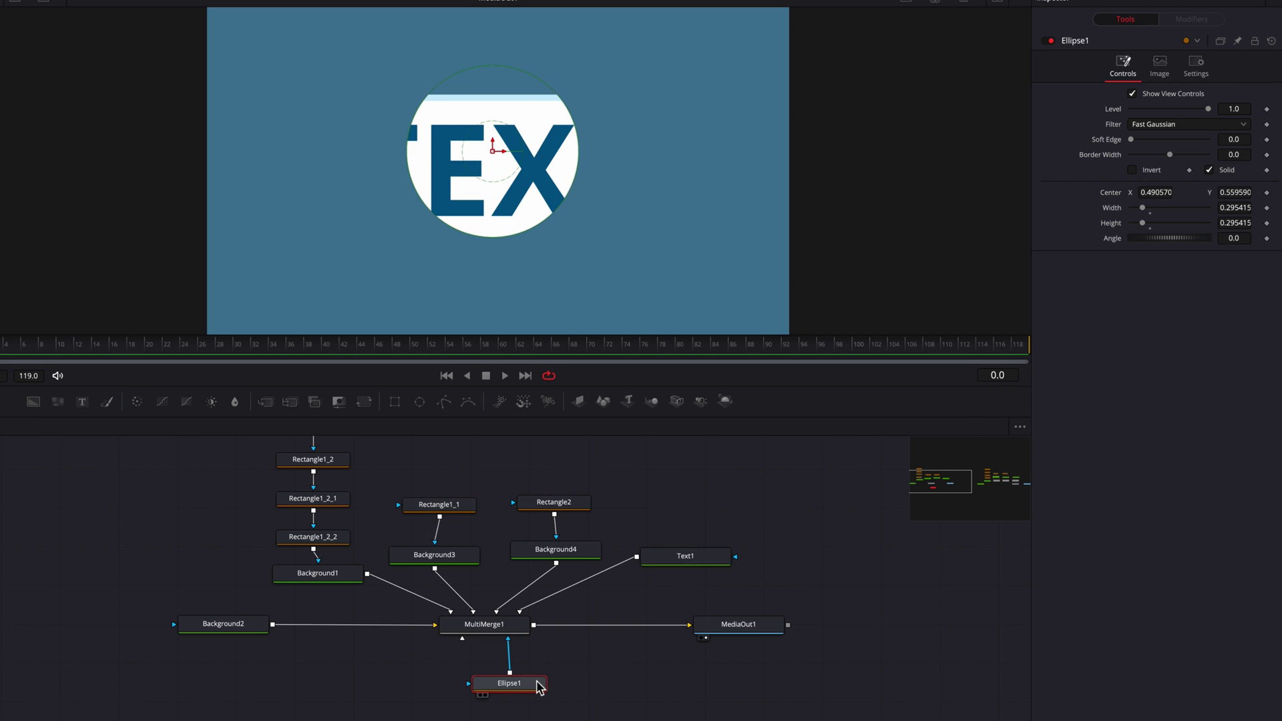
{"action": "key", "text": "Delete"}
Select the Merge chain's MediaOut1_1 and bring the chain into view
{"action": "scroll", "coordinate": [958, 557], "scroll_direction": "up", "scroll_amount": 2}
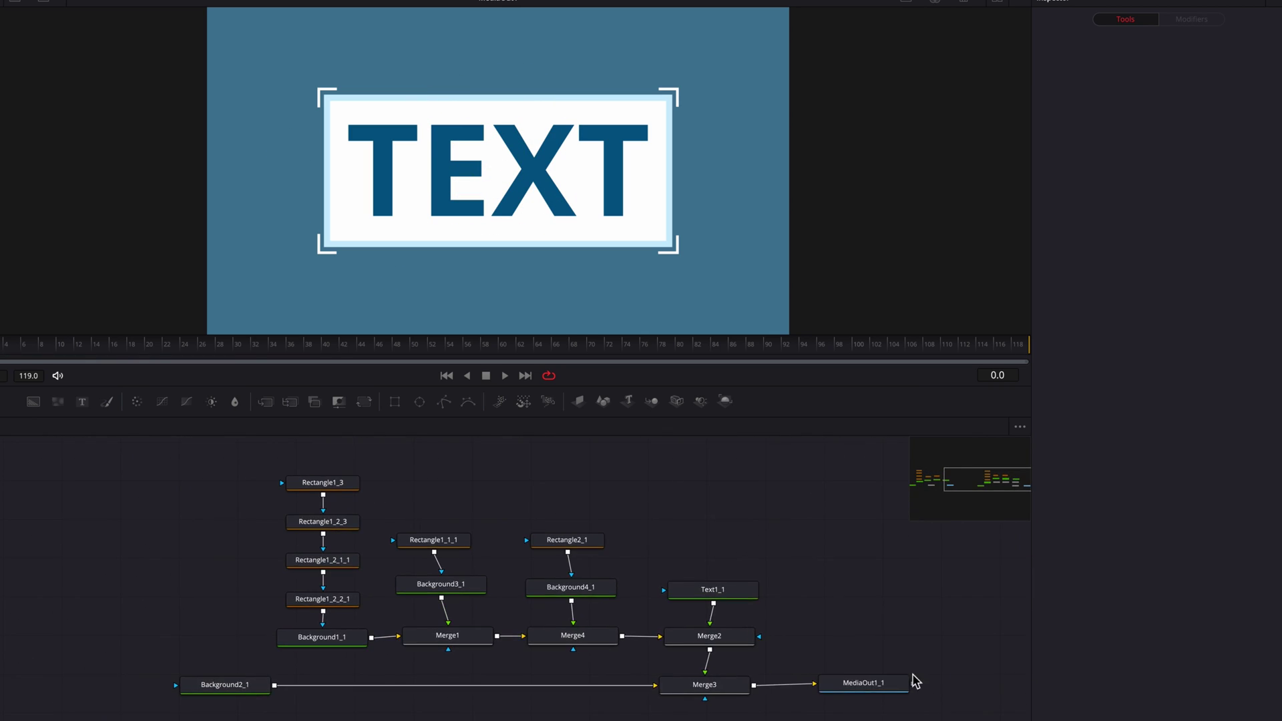
{"action": "left_click", "coordinate": [894, 683]}
{"action": "left_click_drag", "start_coordinate": [878, 623], "coordinate": [867, 532]}
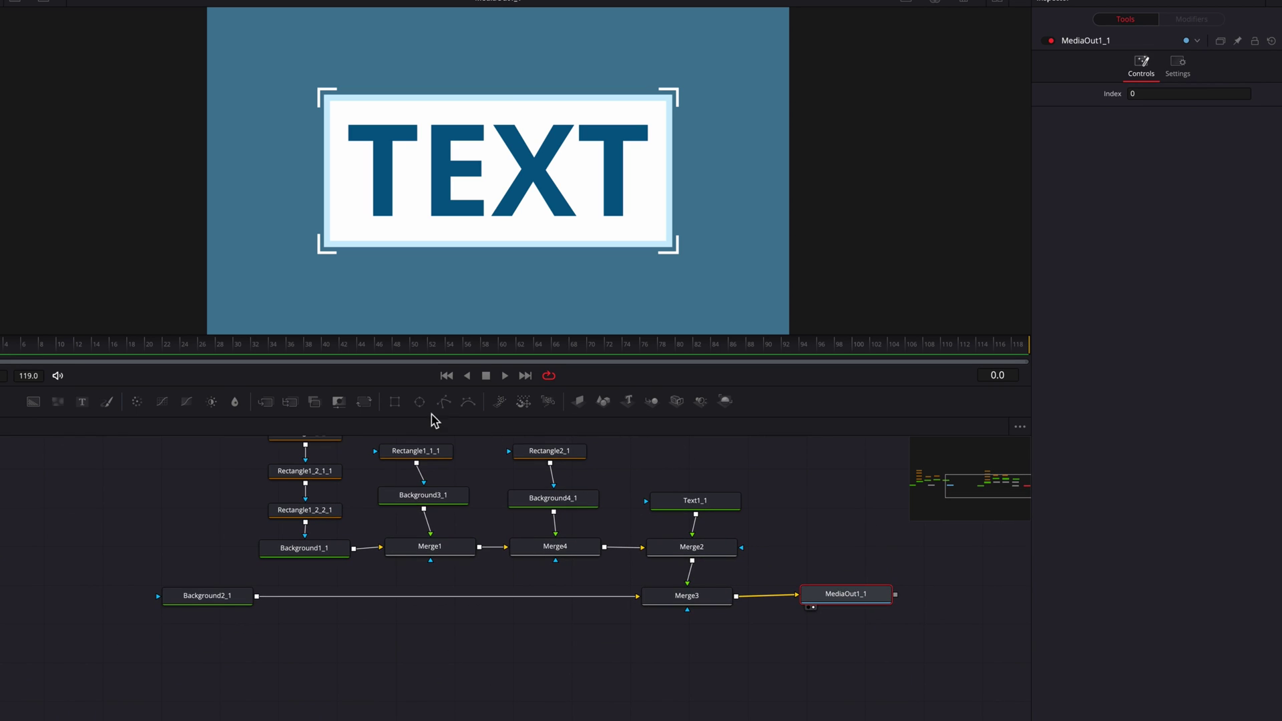
Add an Ellipse mask to Merge3, then move it to Merge2's mask to reveal EXT
{"action": "left_click_drag", "start_coordinate": [420, 401], "coordinate": [688, 604]}
{"action": "left_click_drag", "start_coordinate": [624, 100], "coordinate": [599, 114]}
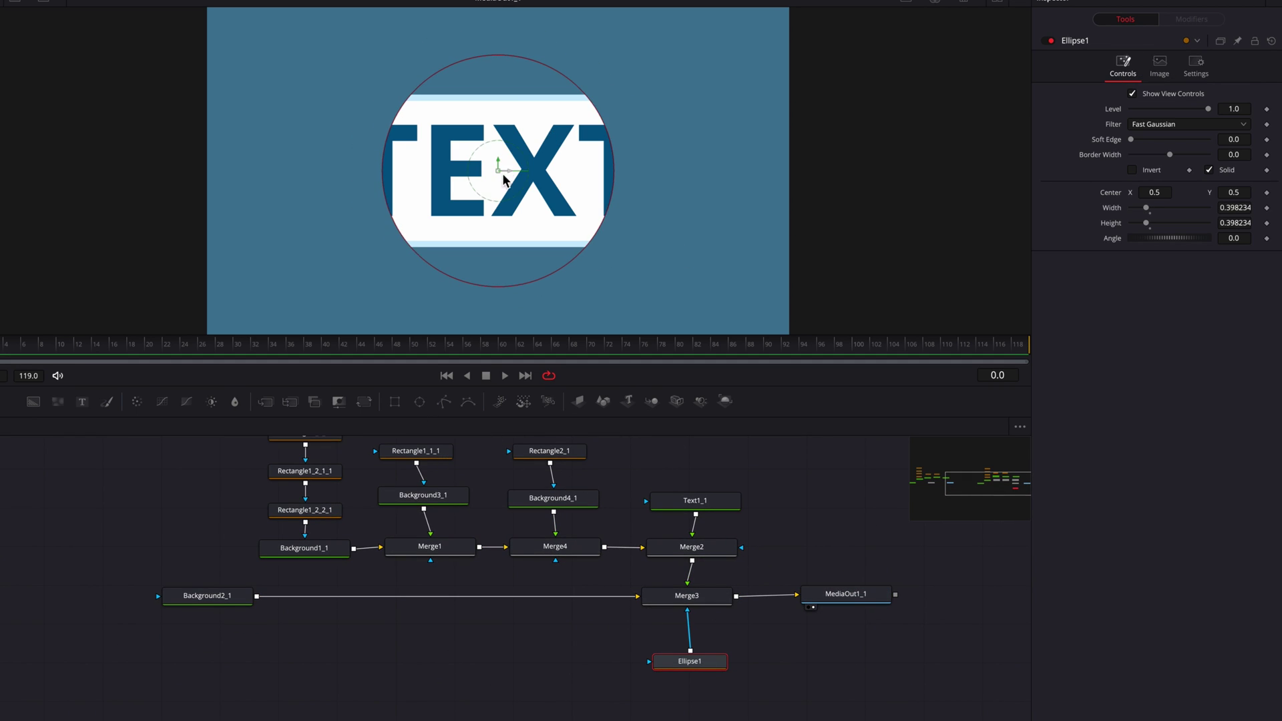
{"action": "mouse_move", "coordinate": [504, 179]}
{"action": "left_mouse_down"}
{"action": "mouse_move", "coordinate": [635, 160]}
{"action": "mouse_move", "coordinate": [482, 167]}
{"action": "left_mouse_up"}
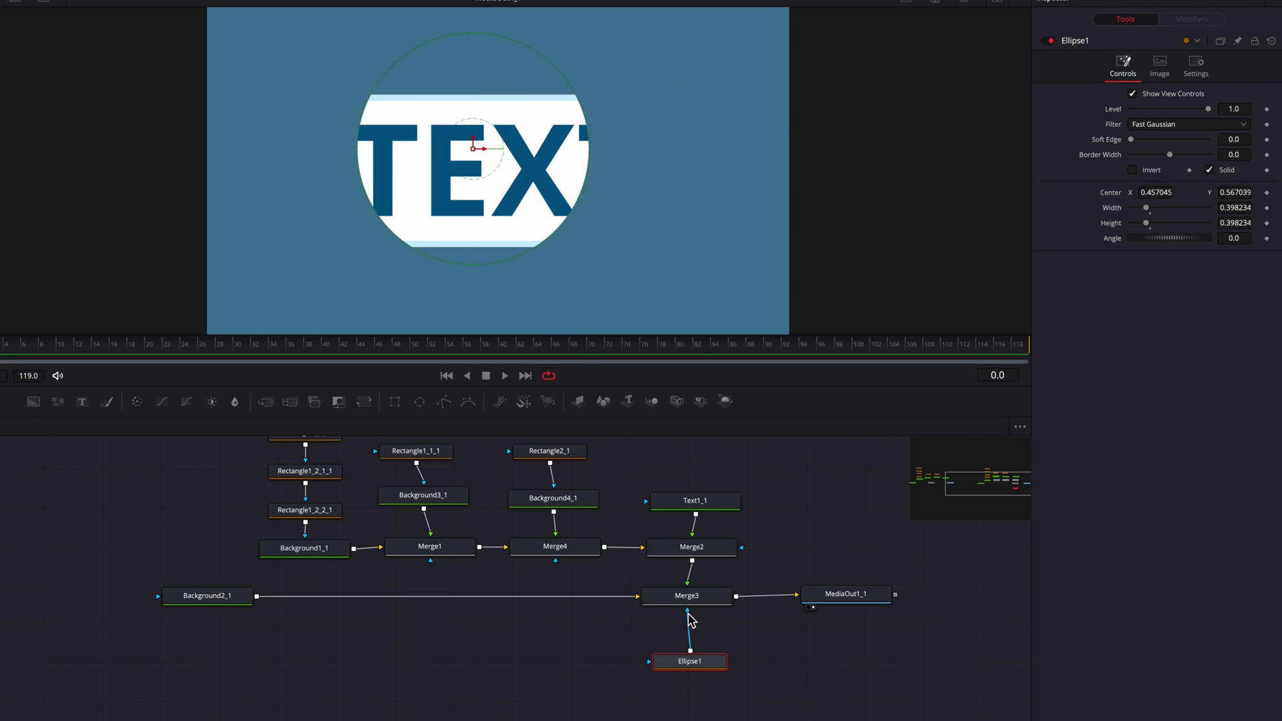
{"action": "left_click_drag", "start_coordinate": [688, 612], "coordinate": [742, 548]}
{"action": "left_click_drag", "start_coordinate": [714, 661], "coordinate": [811, 534]}
{"action": "left_click_drag", "start_coordinate": [473, 148], "coordinate": [551, 192]}
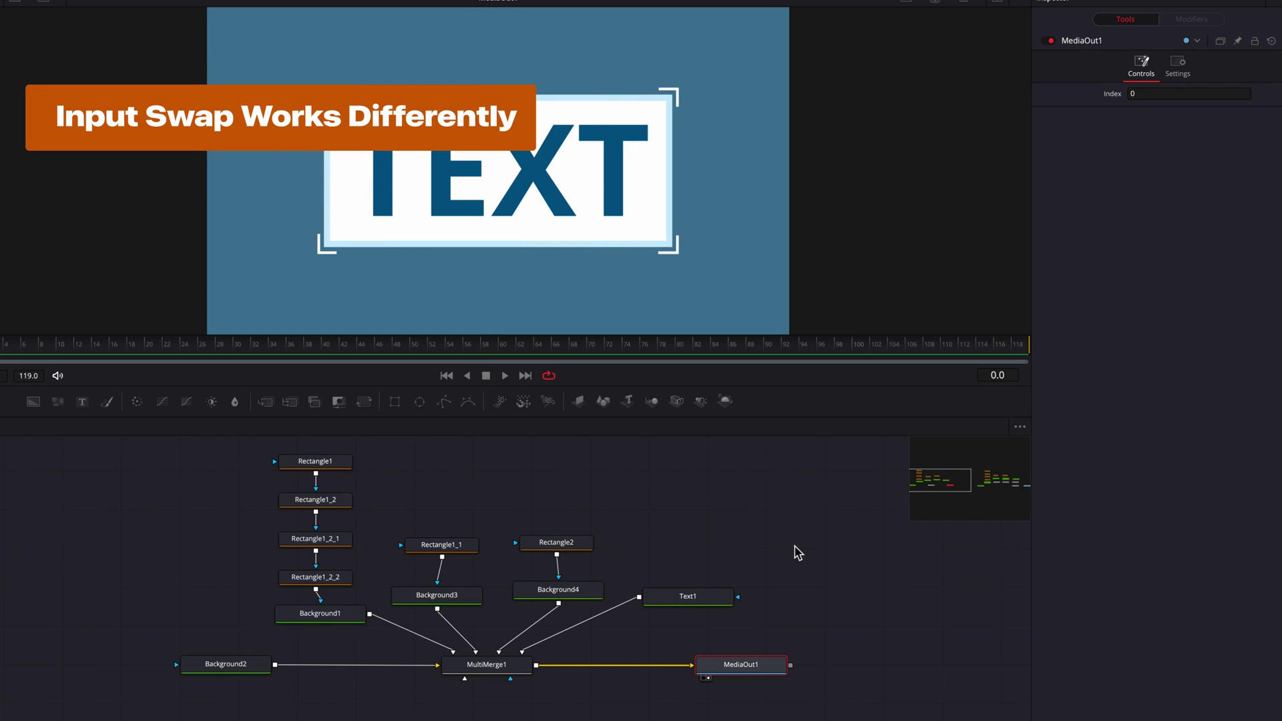
{"action": "left_click", "coordinate": [513, 673]}
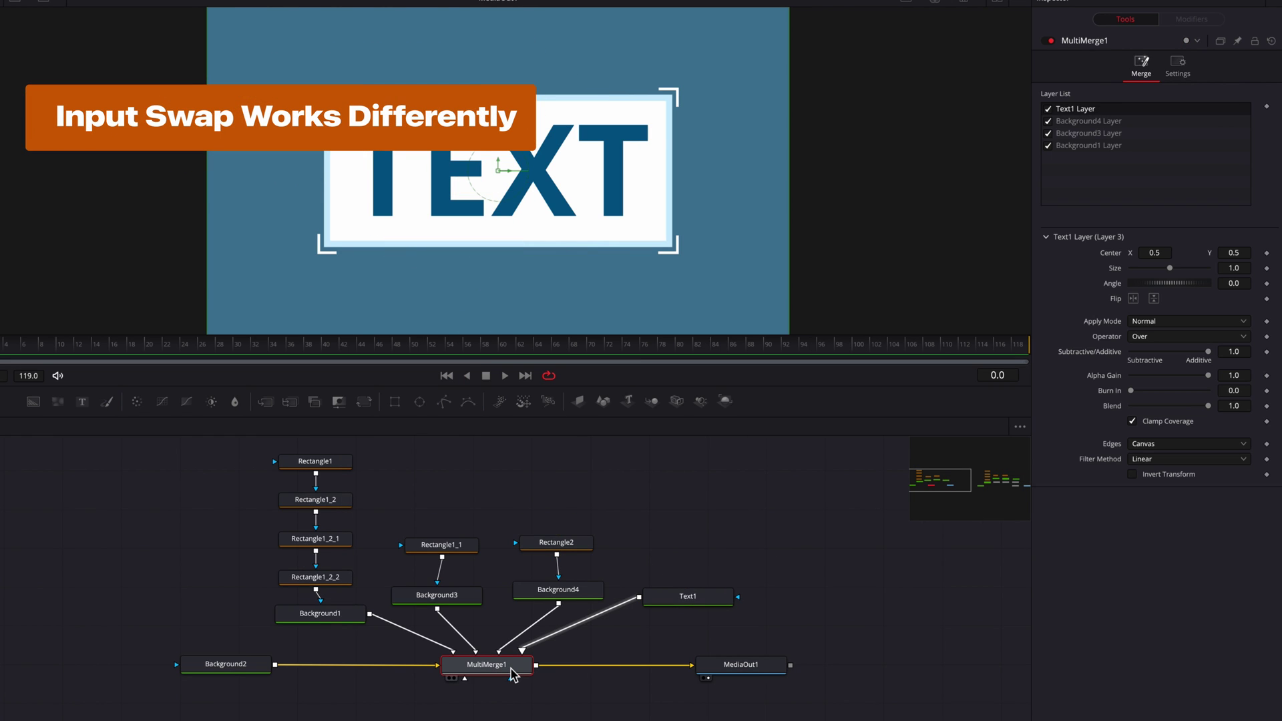
{"action": "right_click", "coordinate": [513, 673]}
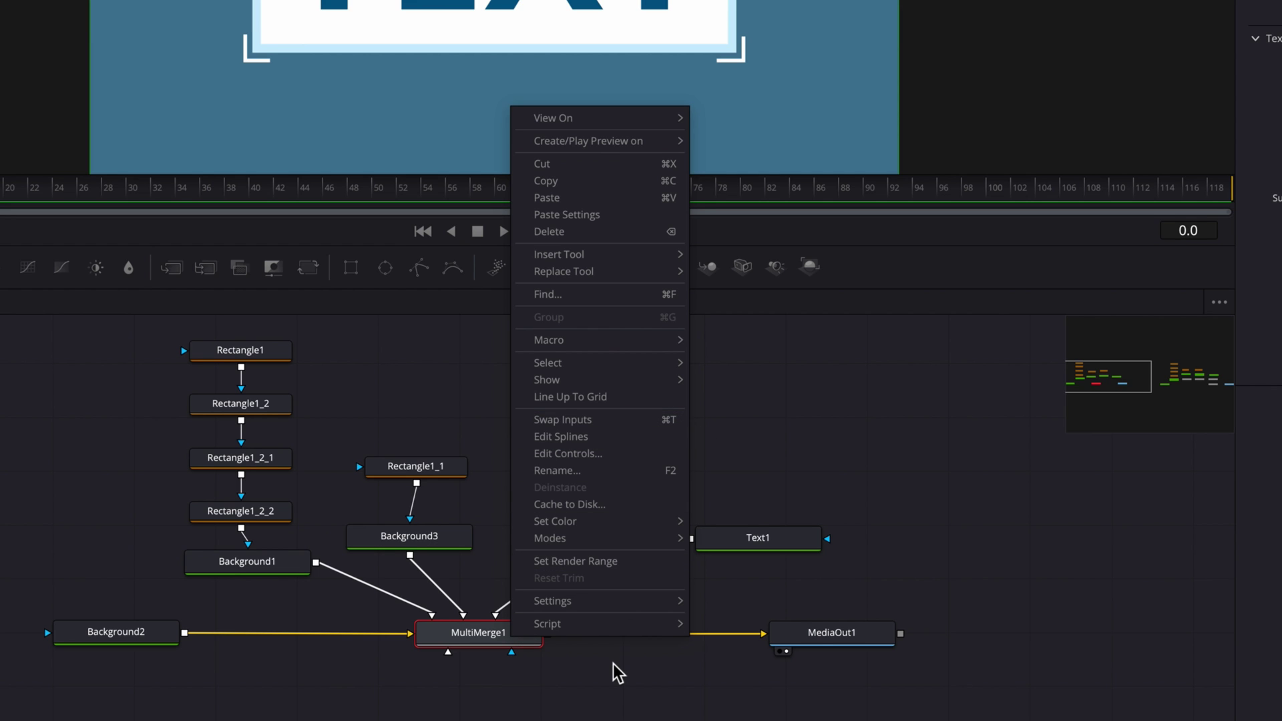
{"action": "left_click", "coordinate": [607, 695]}
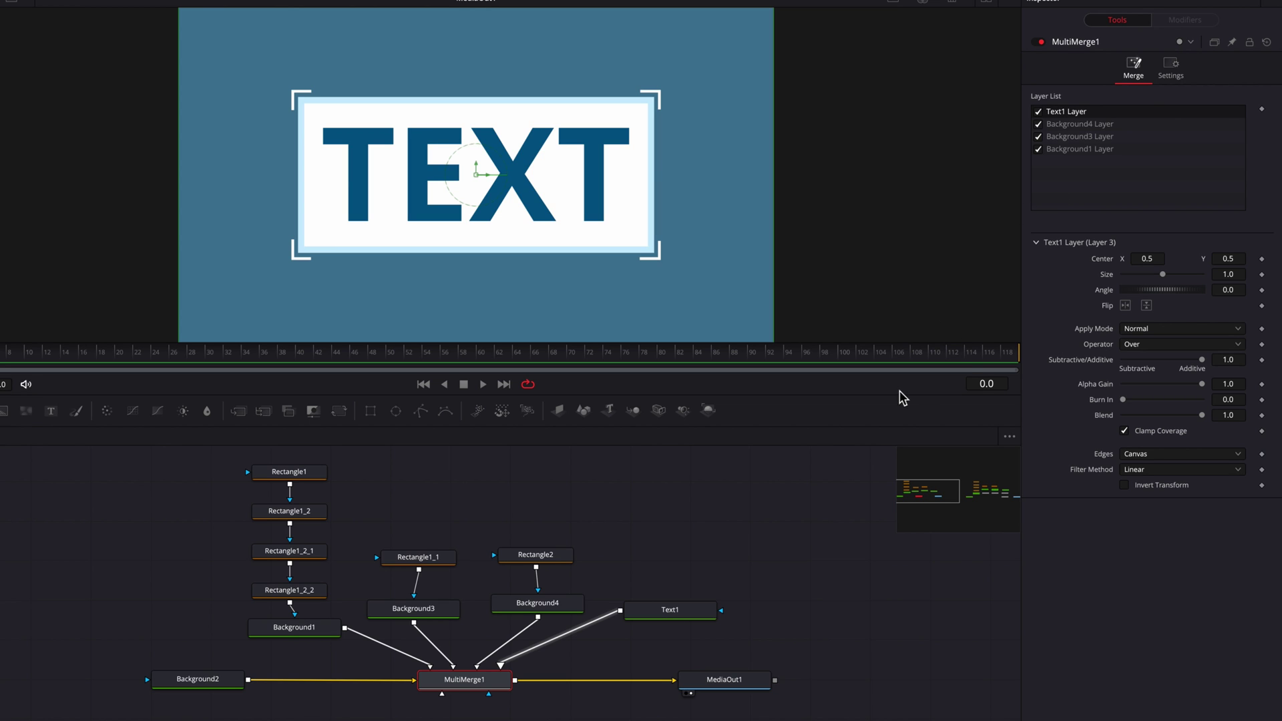
{"action": "left_click_drag", "start_coordinate": [909, 610], "coordinate": [421, 604]}
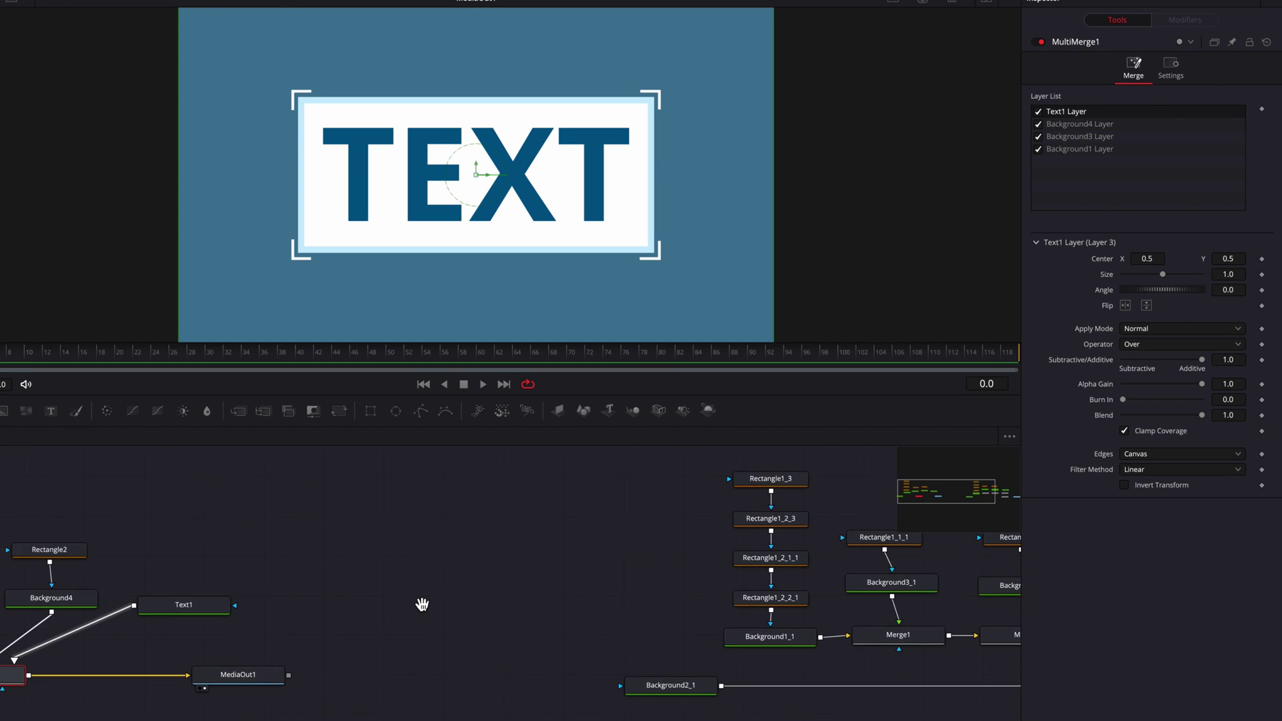
{"action": "left_click_drag", "start_coordinate": [601, 584], "coordinate": [128, 570]}
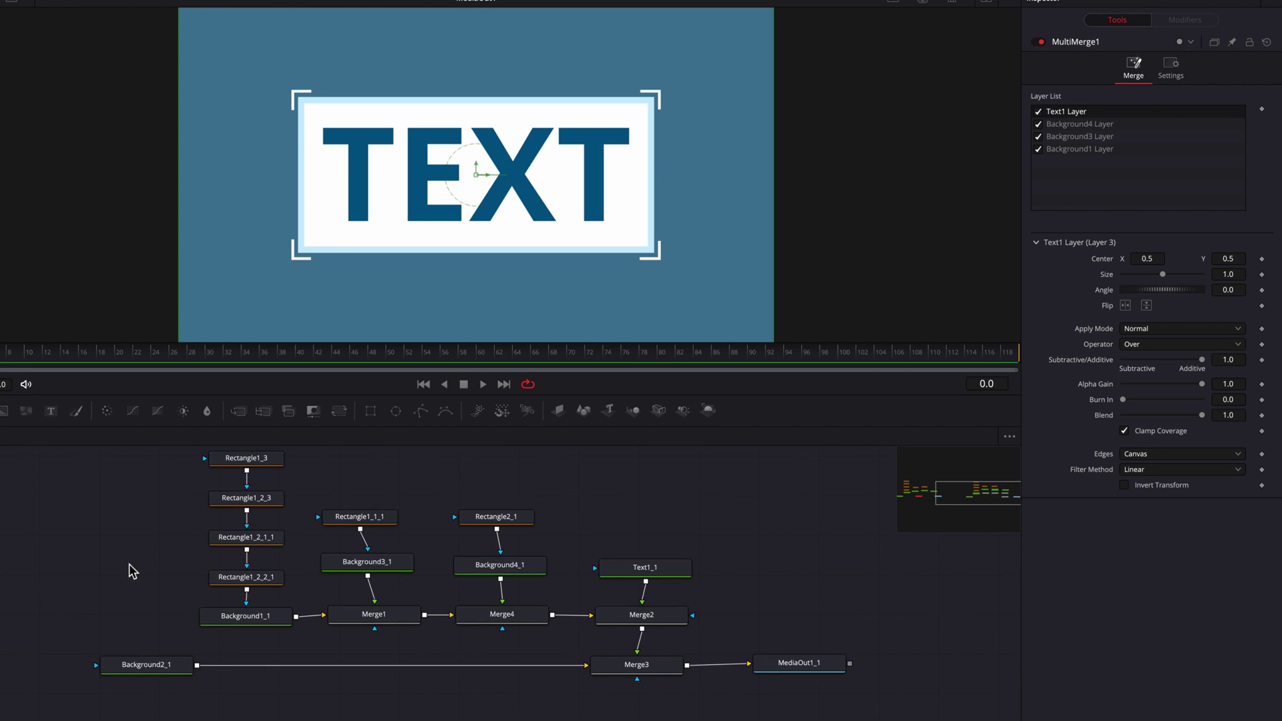
{"action": "left_click", "coordinate": [666, 667]}
{"action": "left_click", "coordinate": [815, 660]}
{"action": "key", "text": "1"}
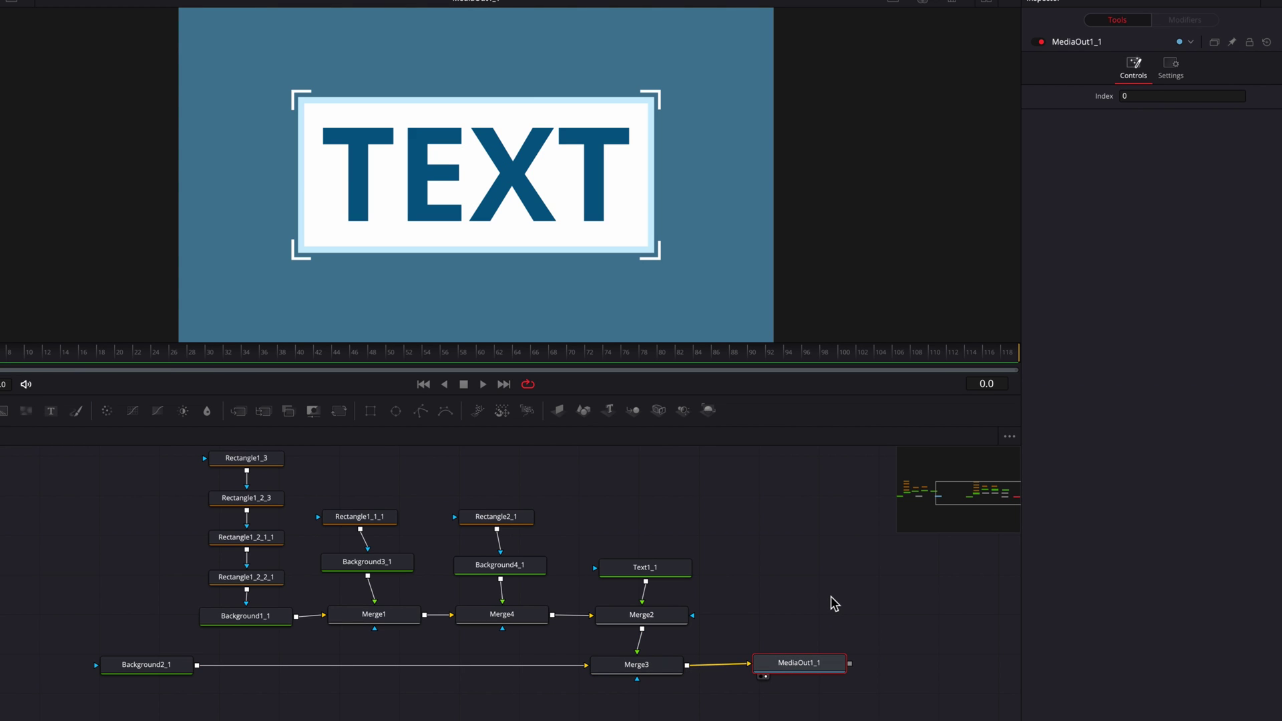
{"action": "left_click", "coordinate": [670, 668]}
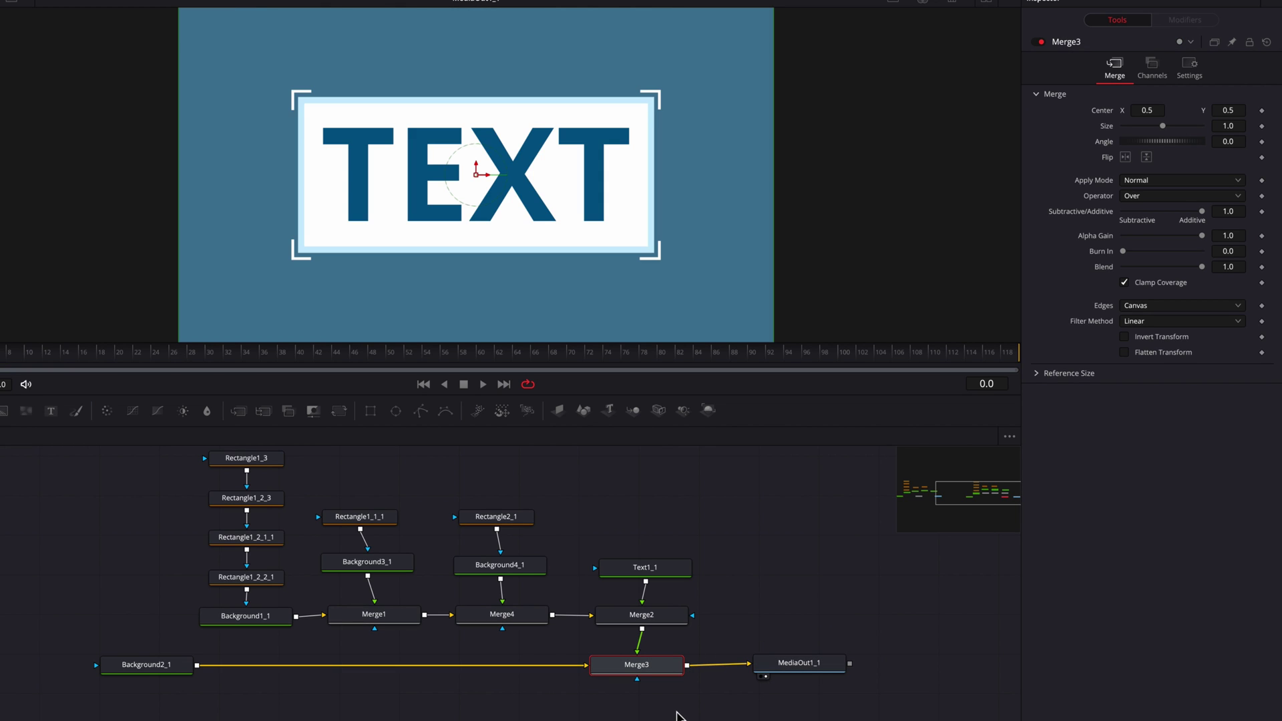
{"action": "left_click", "coordinate": [678, 621]}
{"action": "key", "text": "ctrl+t"}
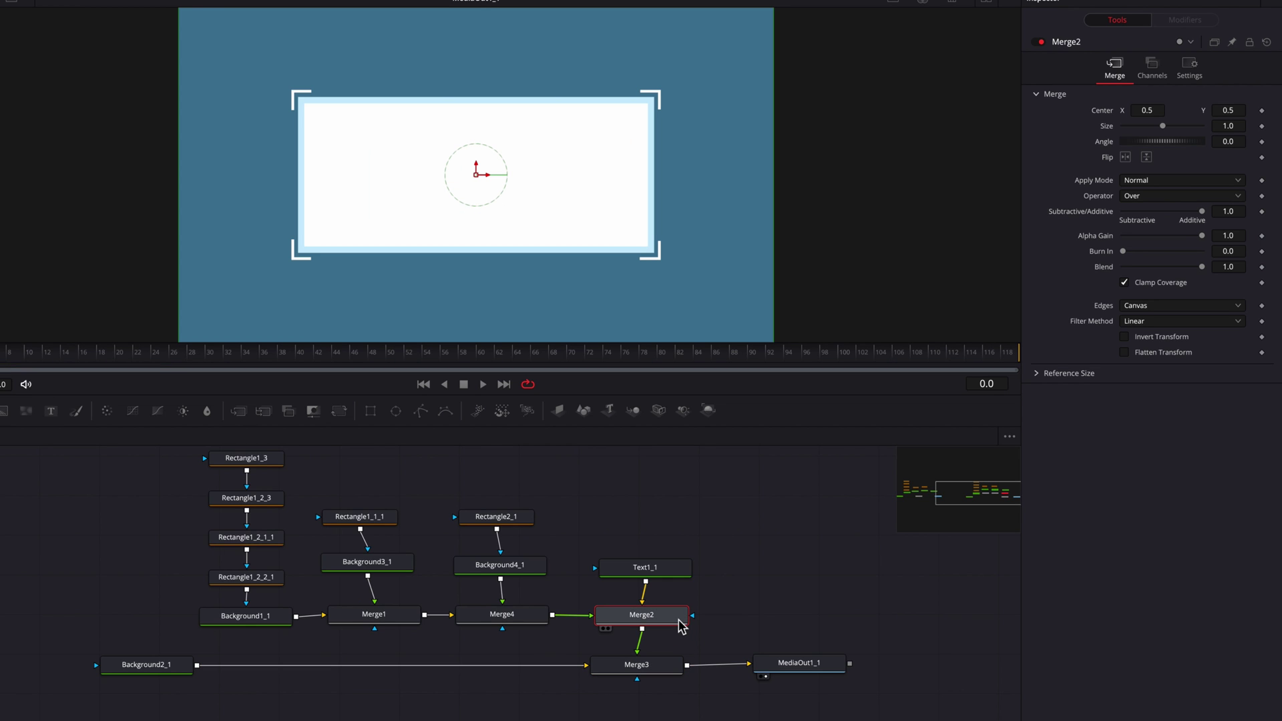
{"action": "key", "text": "ctrl+t"}
{"action": "left_click", "coordinate": [512, 620]}
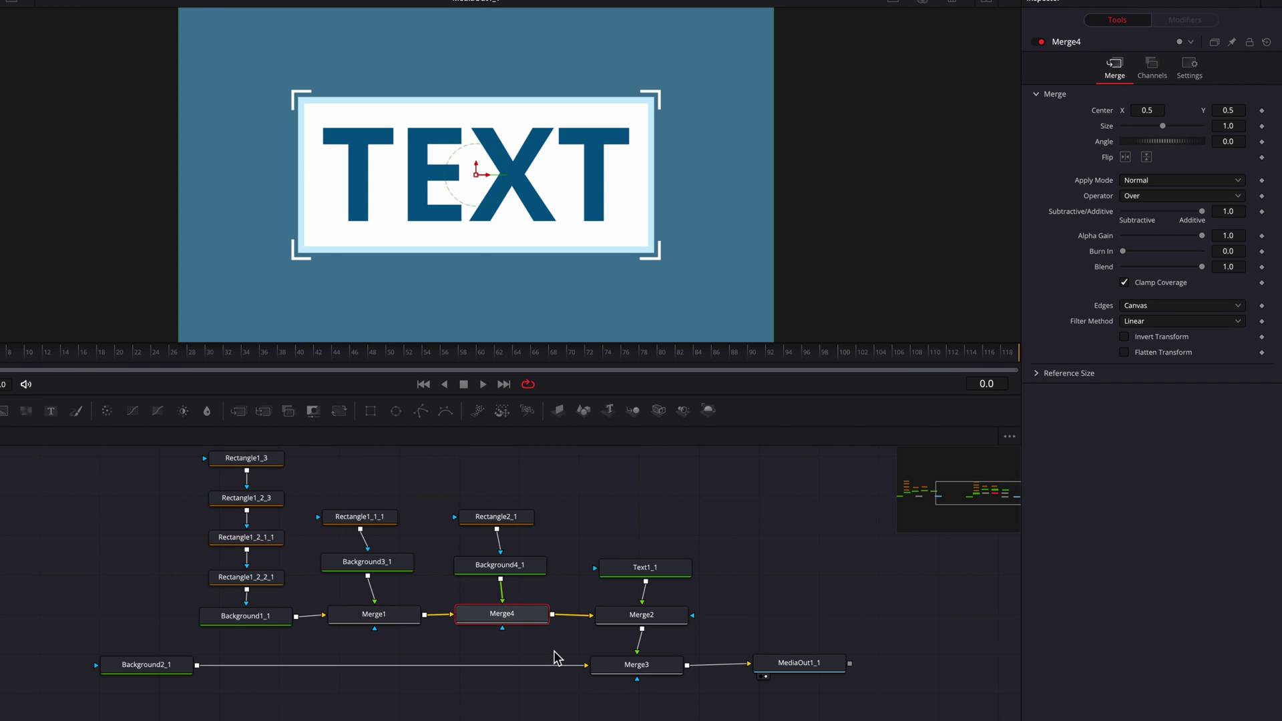
{"action": "left_click", "coordinate": [398, 628]}
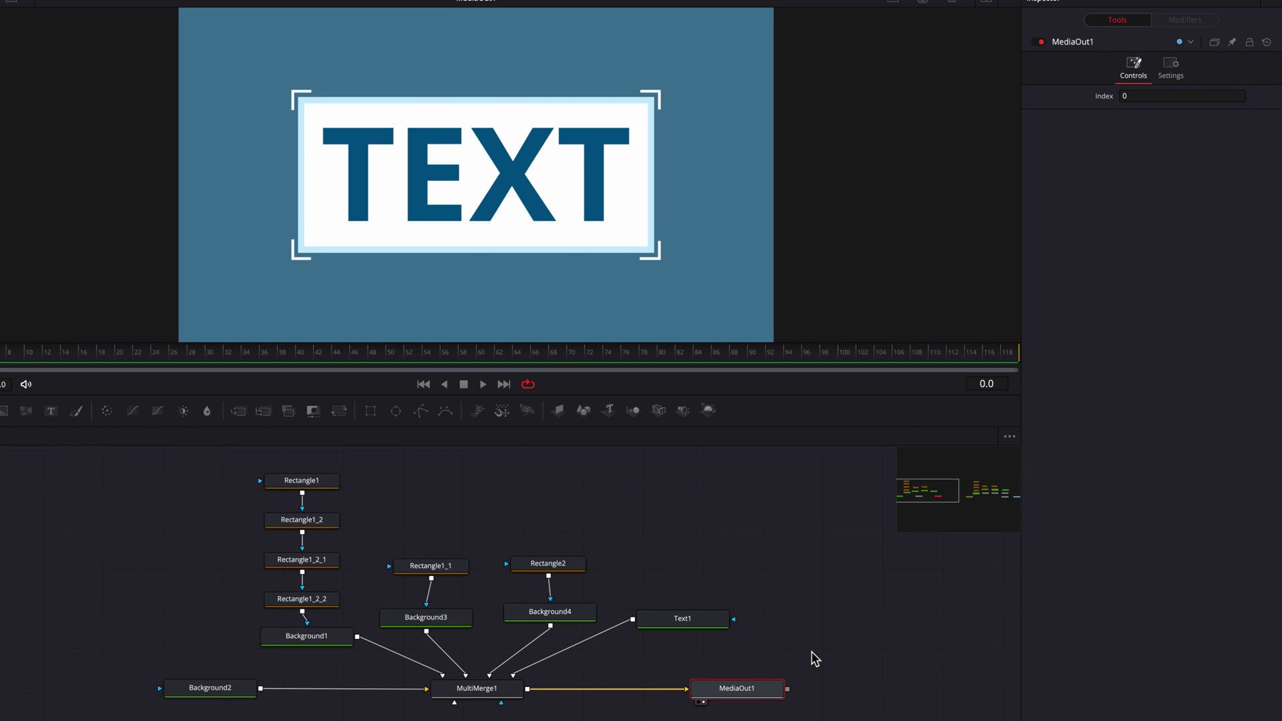
{"action": "left_click", "coordinate": [493, 693]}
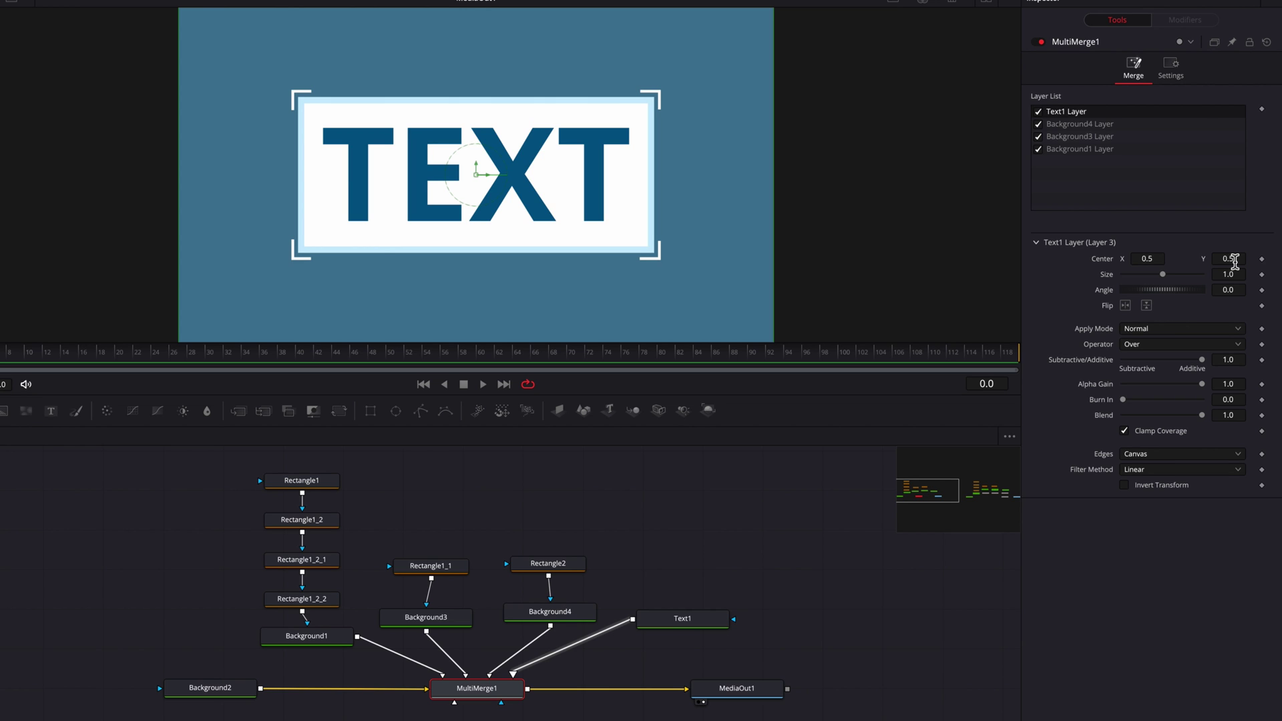
{"action": "left_click_drag", "start_coordinate": [1234, 261], "coordinate": [1210, 262]}
{"action": "key", "text": "ctrl+z"}
{"action": "left_click", "coordinate": [1119, 148]}
{"action": "left_click", "coordinate": [1124, 137]}
{"action": "left_click_drag", "start_coordinate": [1235, 259], "coordinate": [1222, 259]}
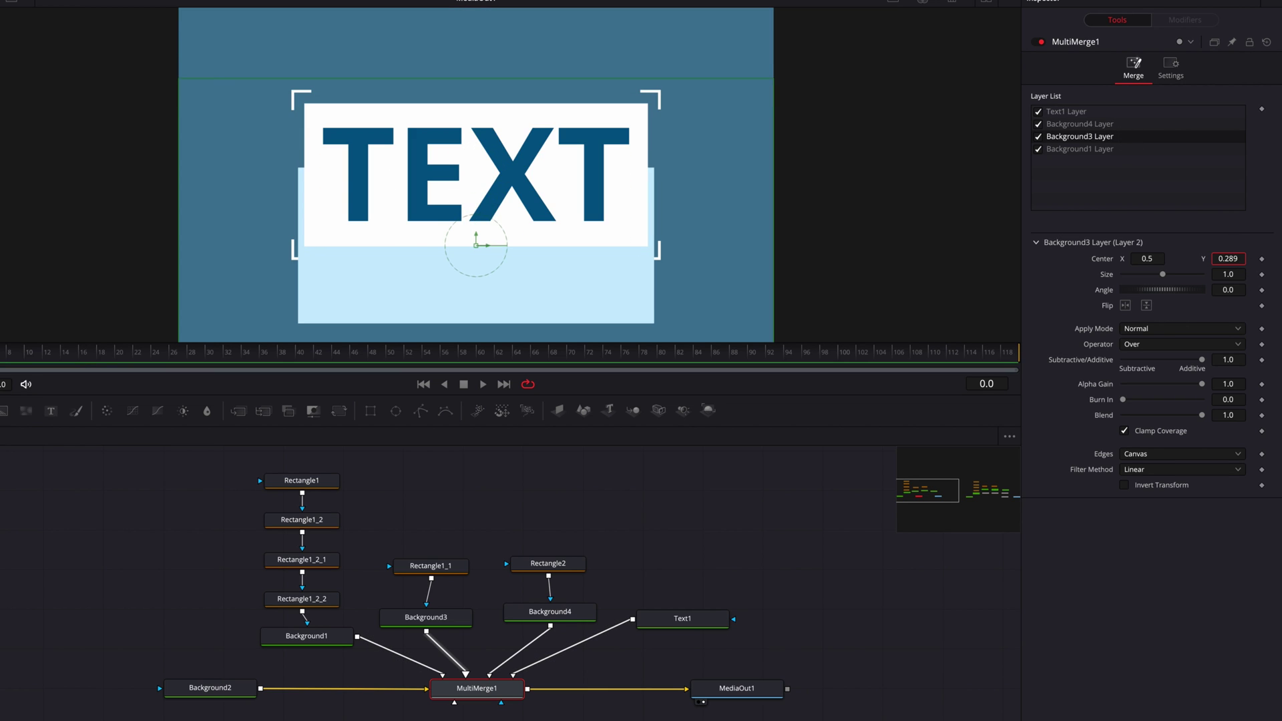
{"action": "key", "text": "ctrl+z"}
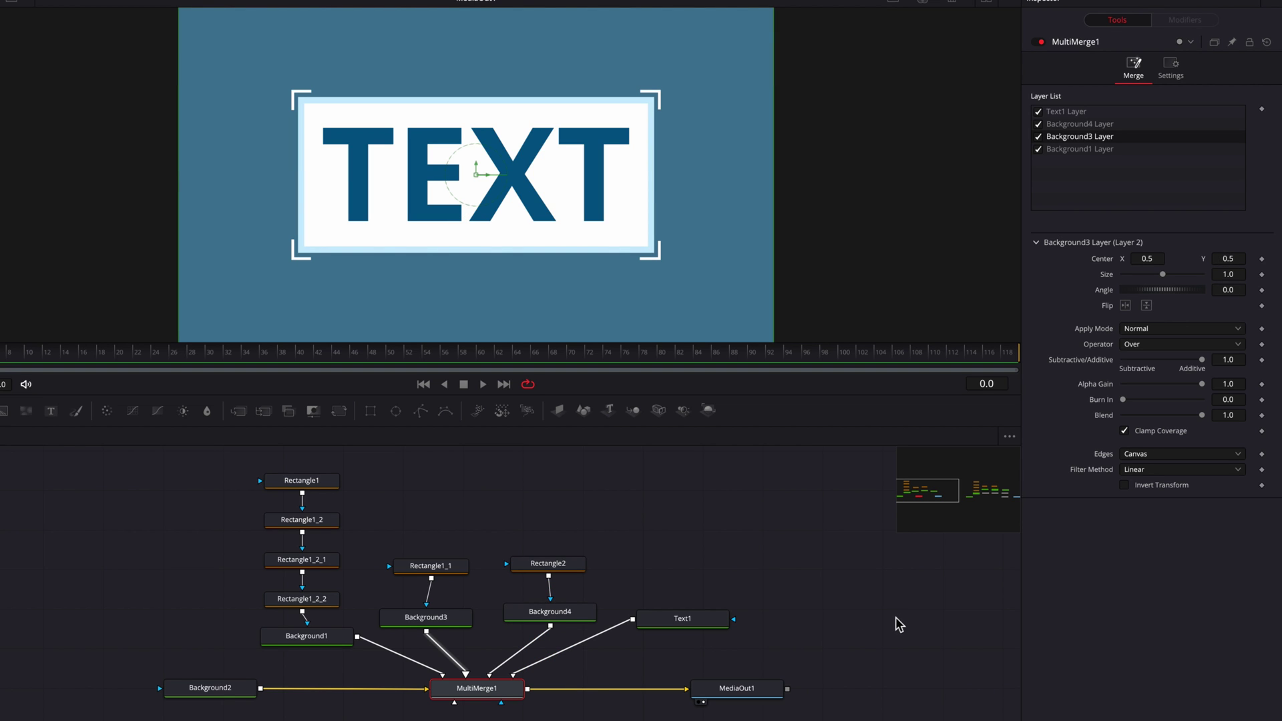
{"action": "key", "text": "ctrl+v"}
{"action": "left_click_drag", "start_coordinate": [899, 624], "coordinate": [323, 601]}
{"action": "left_click_drag", "start_coordinate": [561, 595], "coordinate": [17, 595]}
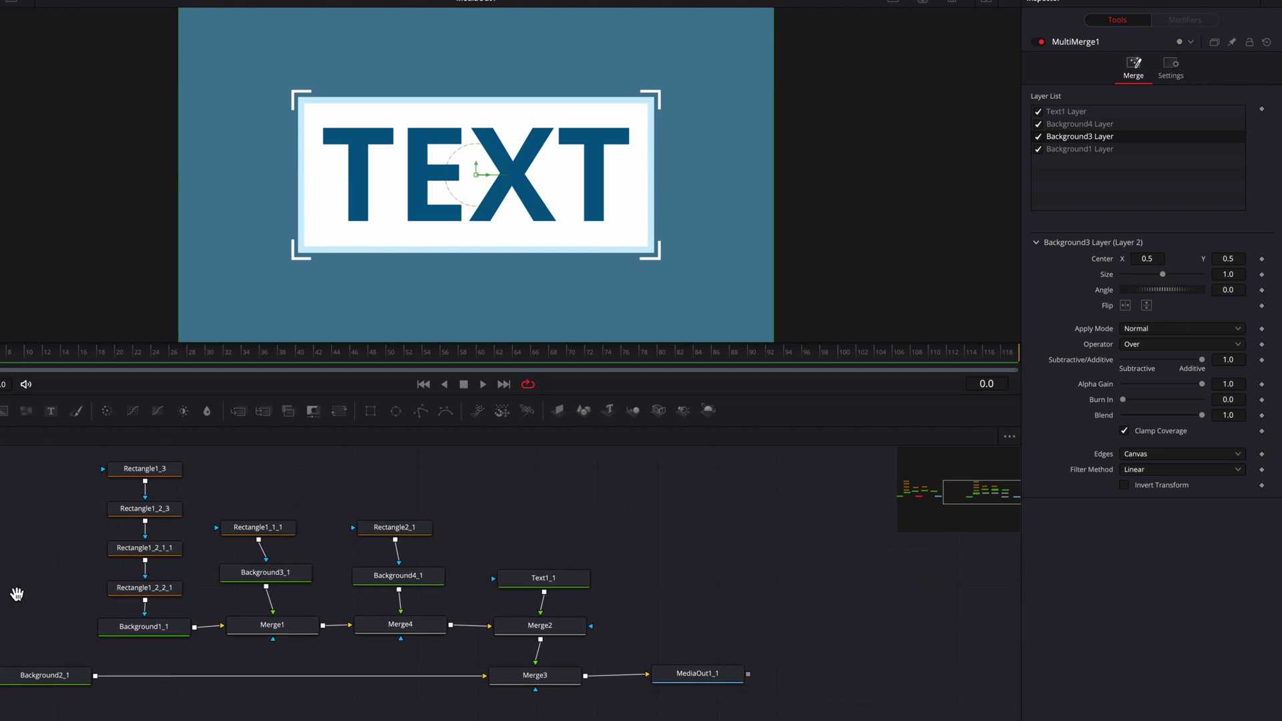
{"action": "left_click", "coordinate": [716, 675]}
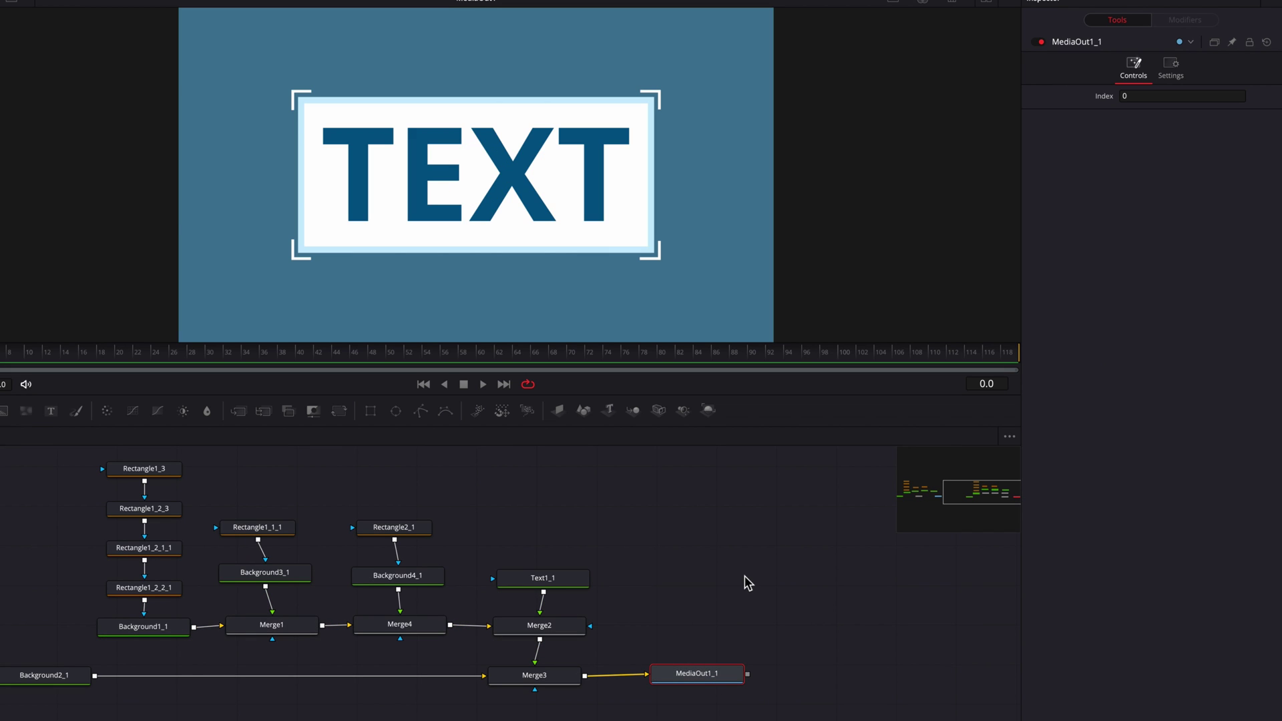
{"action": "left_click", "coordinate": [570, 626]}
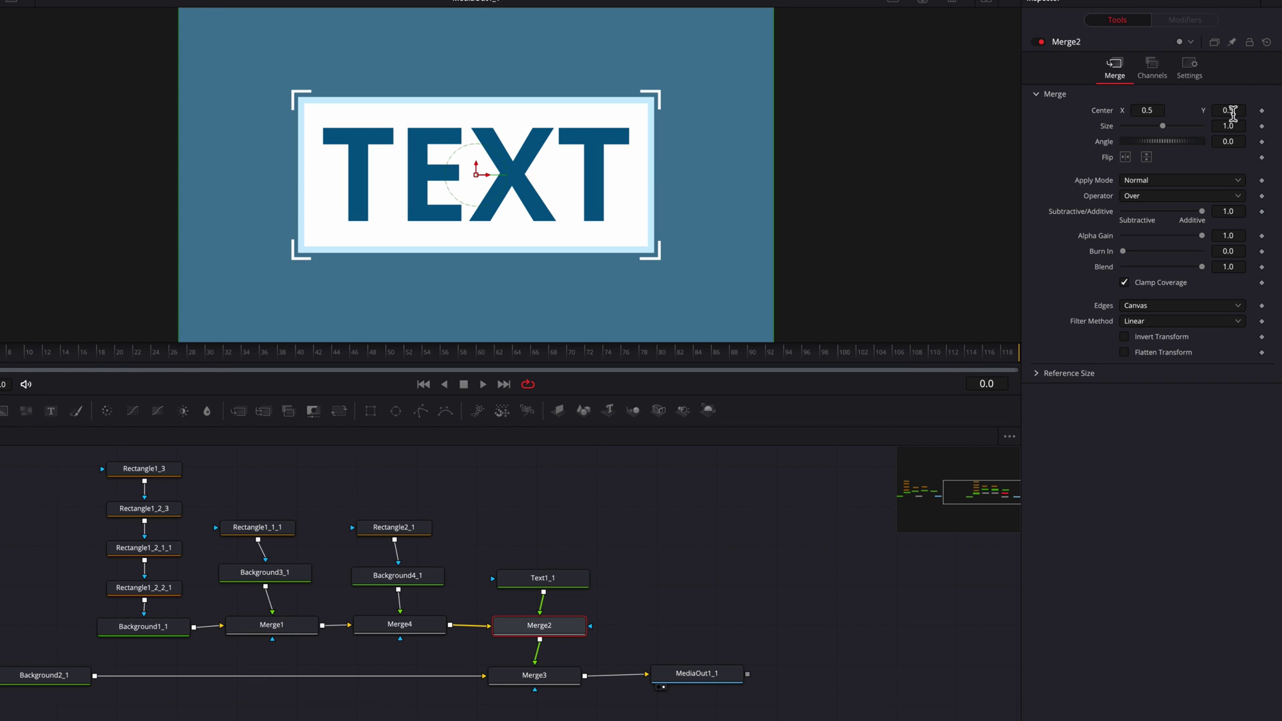
{"action": "left_click_drag", "start_coordinate": [1233, 114], "coordinate": [1024, 209]}
{"action": "key", "text": "ctrl+z"}
{"action": "left_click", "coordinate": [421, 629]}
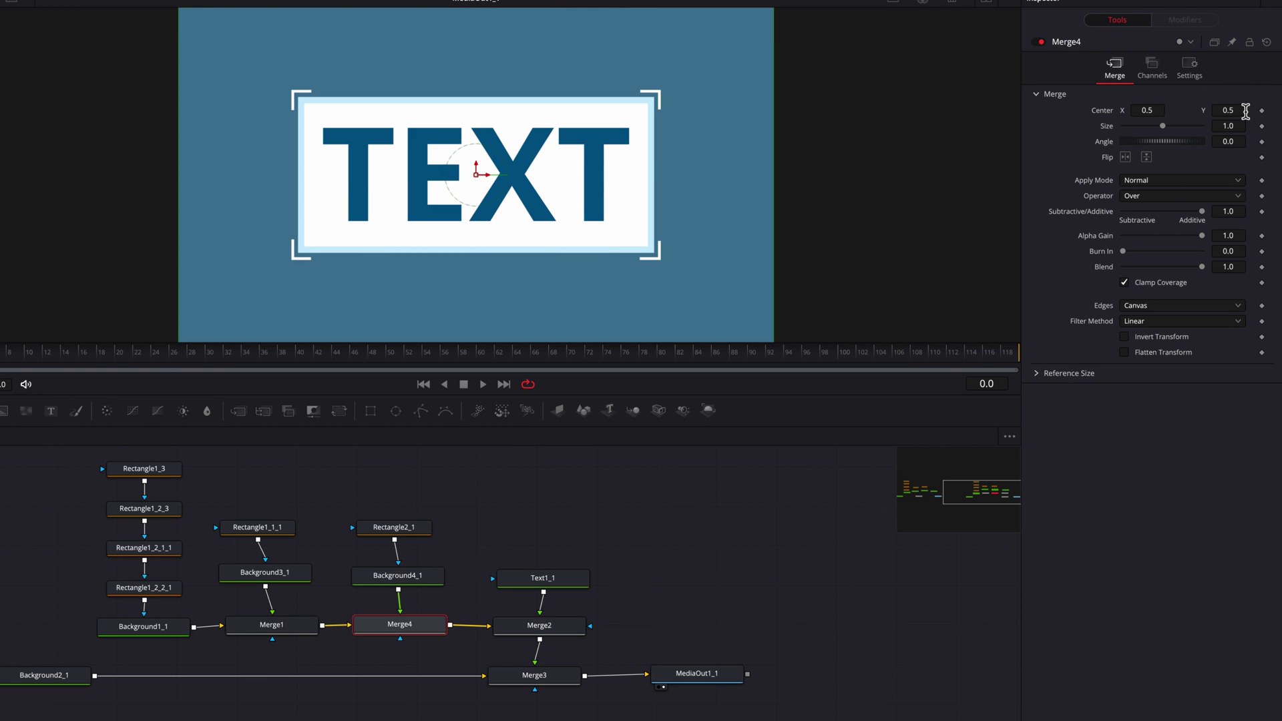
{"action": "left_click_drag", "start_coordinate": [1246, 111], "coordinate": [1229, 111]}
{"action": "key", "text": "ctrl+z"}
{"action": "left_click", "coordinate": [576, 676]}
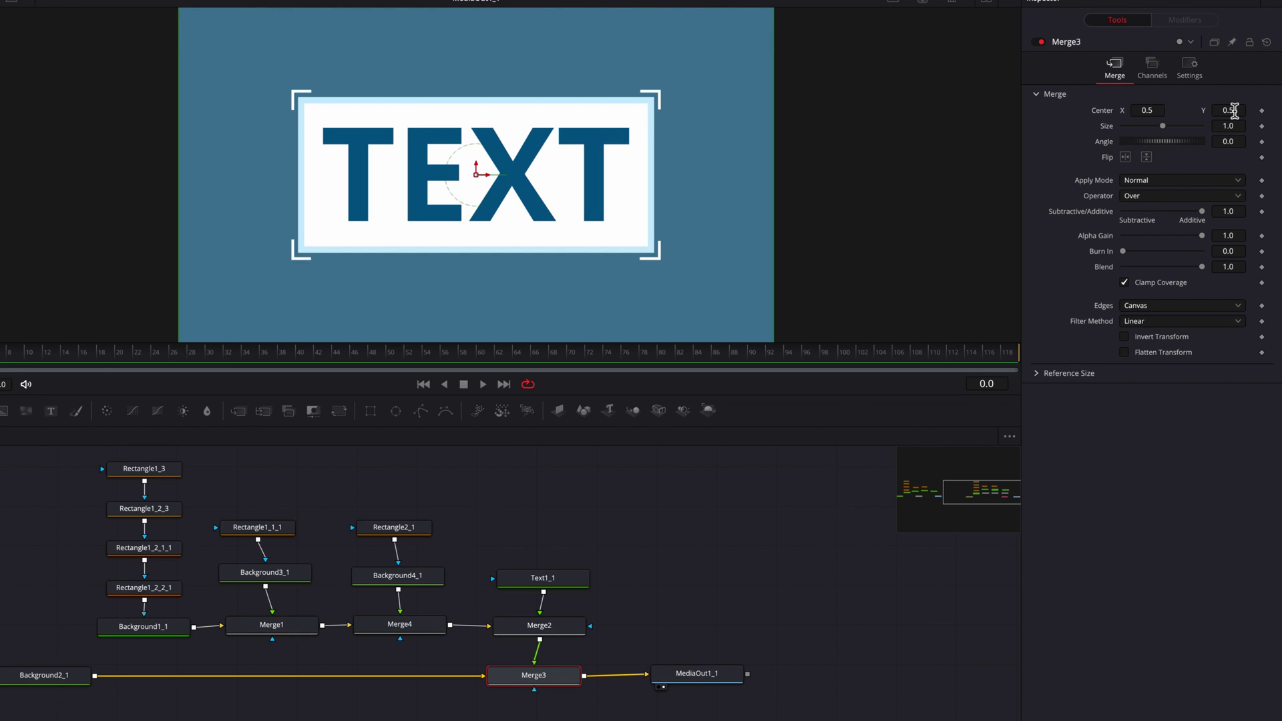
{"action": "left_click_drag", "start_coordinate": [1234, 110], "coordinate": [1114, 111]}
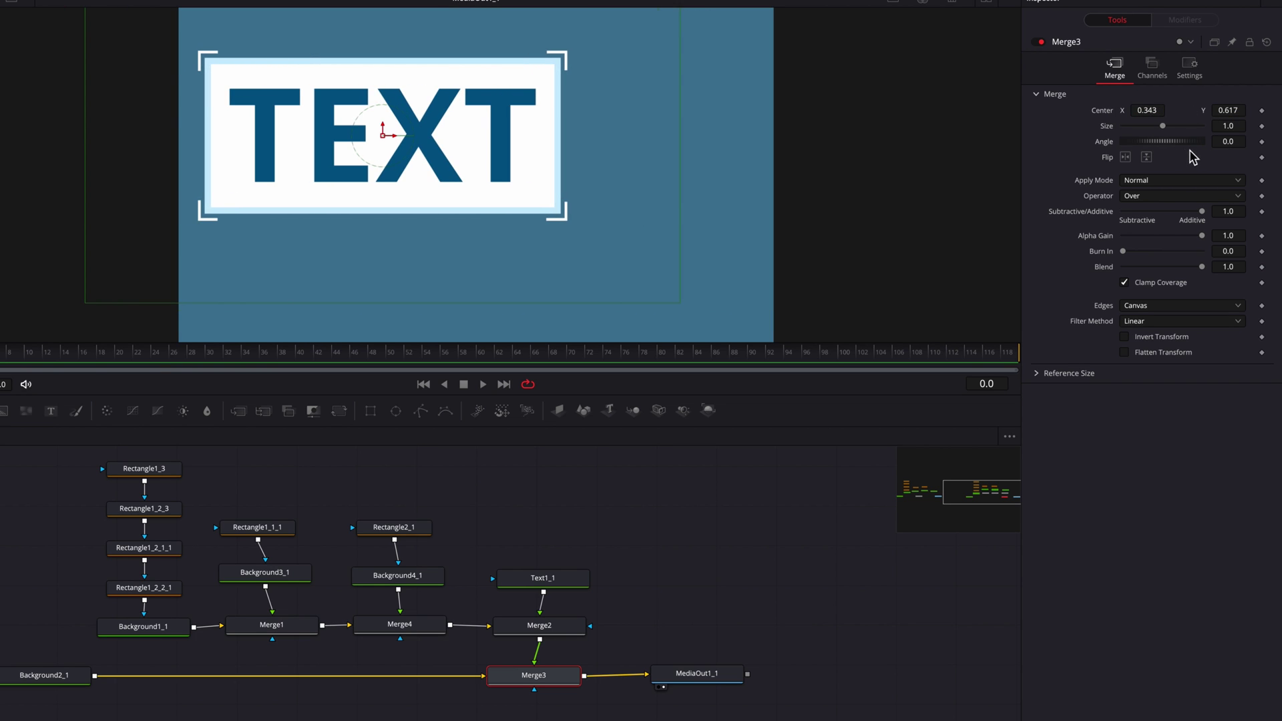
Scrub Merge3's Size down to 0.476 to shrink the whole TEXT card
{"action": "left_click_drag", "start_coordinate": [1242, 125], "coordinate": [1134, 110]}
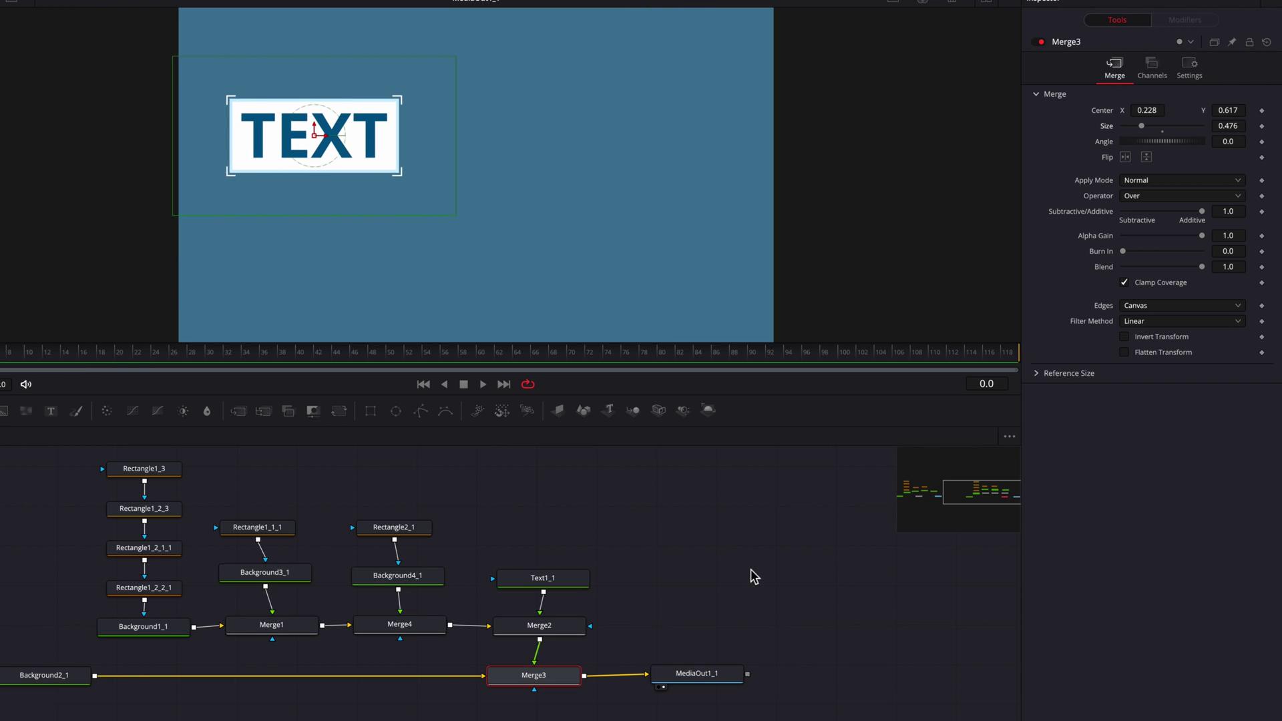